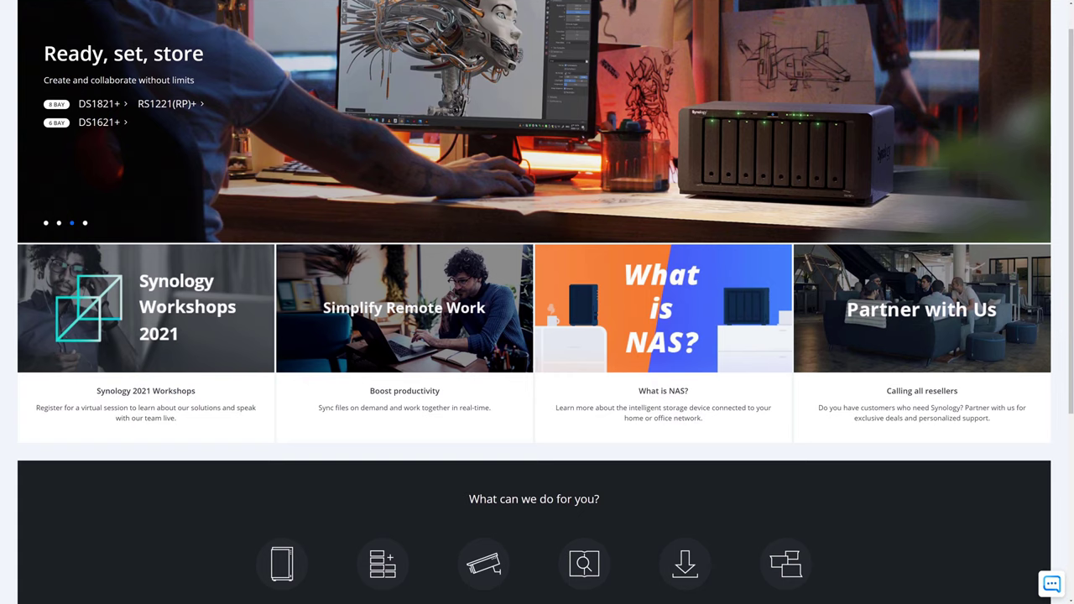
{"action": "scroll", "coordinate": [537, 302], "scroll_direction": "down", "scroll_amount": 1}
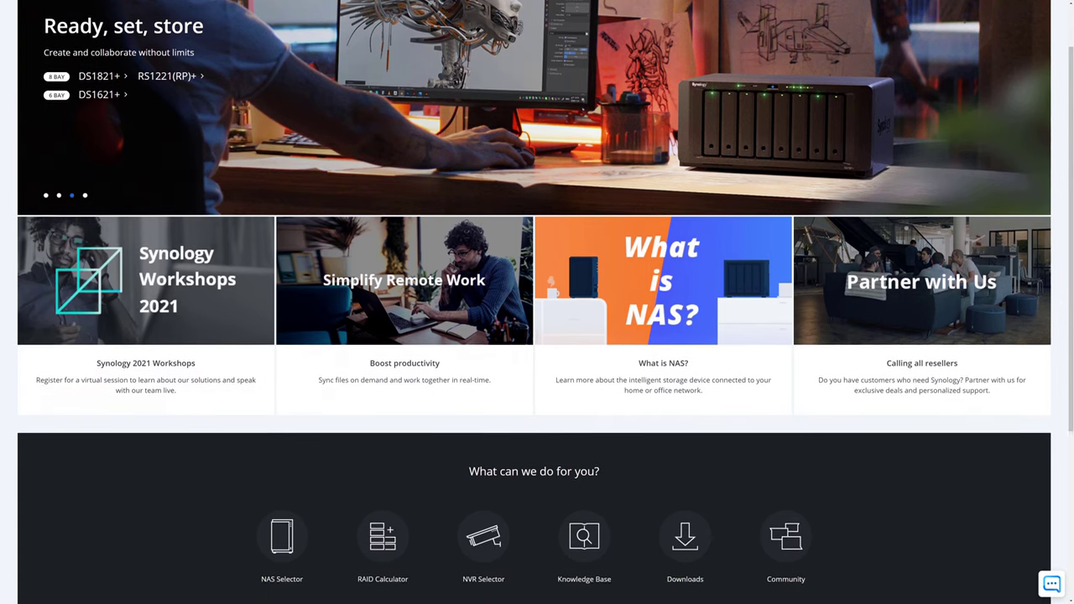
{"action": "scroll", "coordinate": [537, 302], "scroll_direction": "down", "scroll_amount": 1}
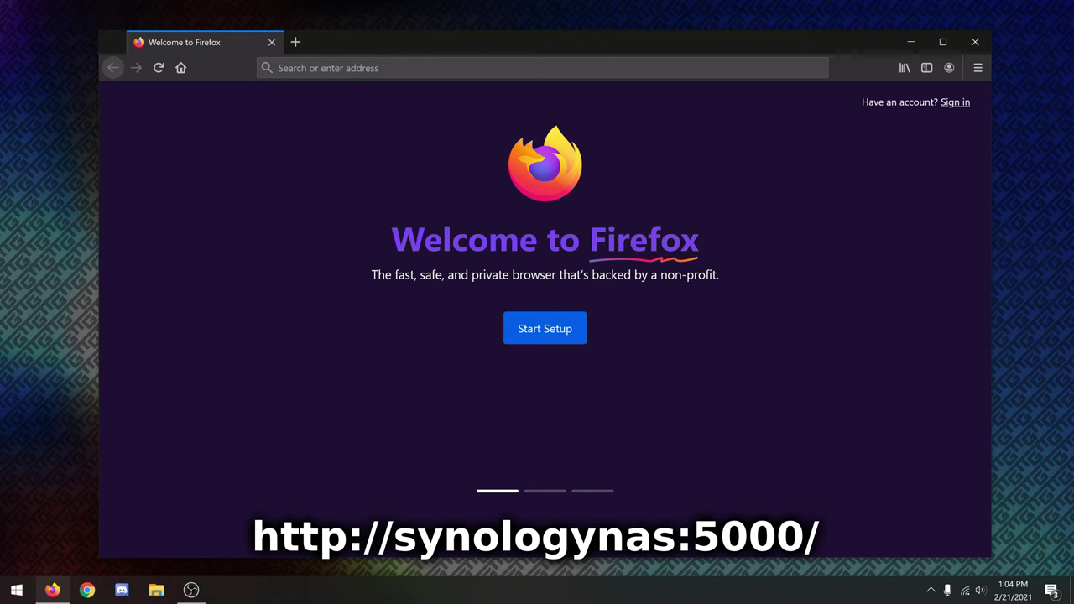
{"action": "left_click", "coordinate": [302, 68]}
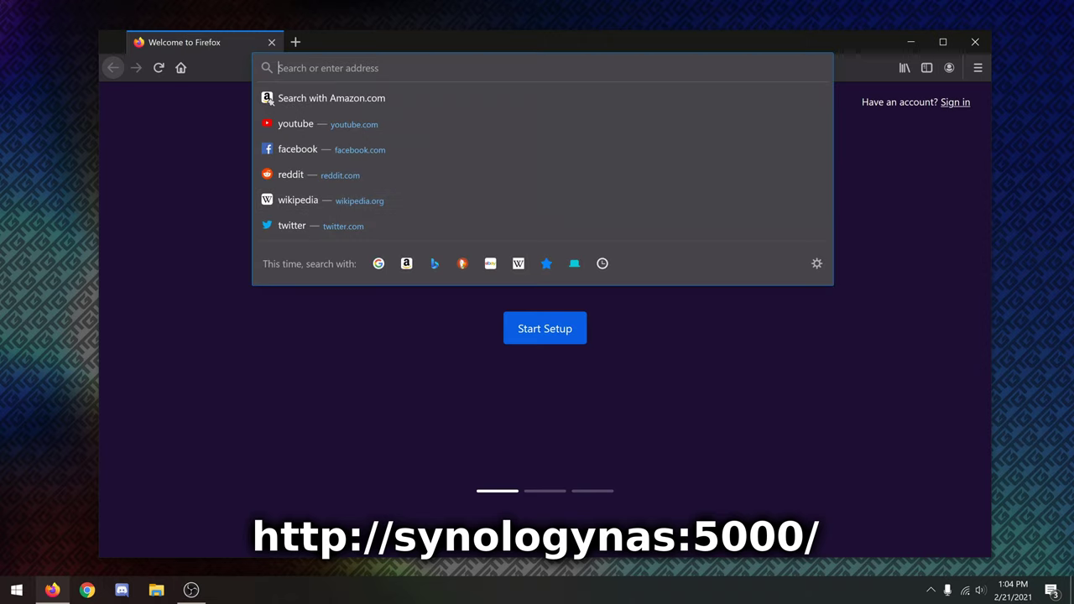
{"action": "type", "text": "http://synologynas:5000"}
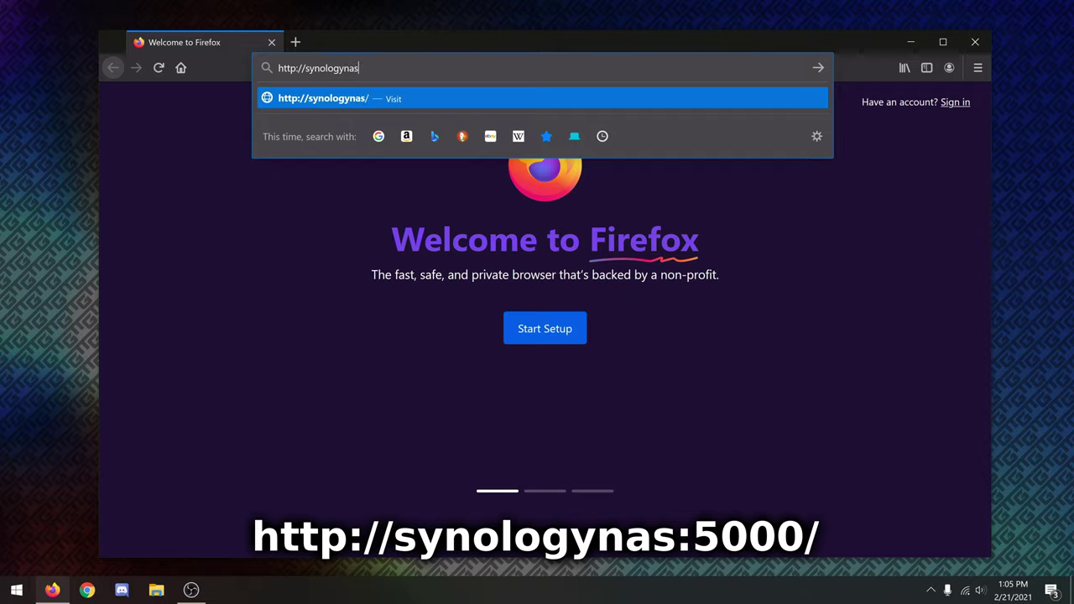
{"action": "key", "text": "Return"}
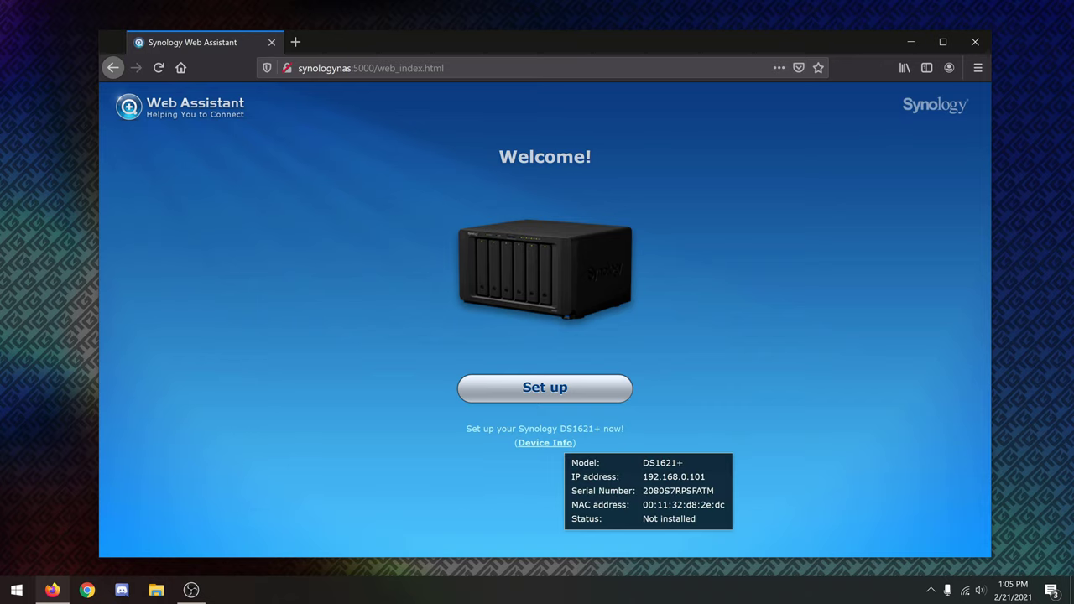
Set up the DS1621+ by installing the latest DSM, acknowledging that all data on the hard disks will be removed.
{"action": "left_click", "coordinate": [545, 387]}
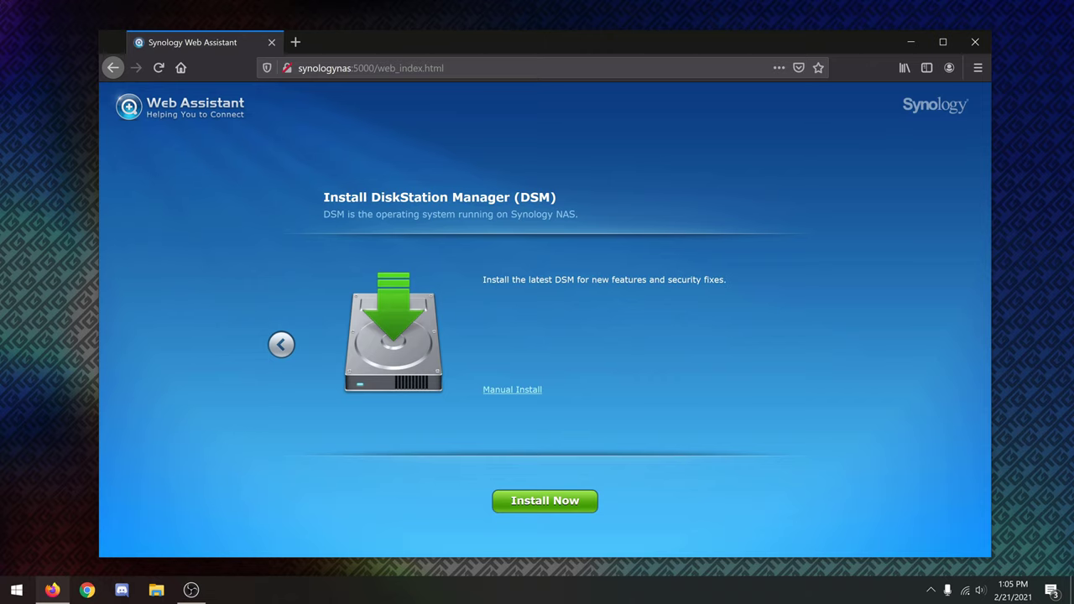
{"action": "left_click", "coordinate": [544, 500]}
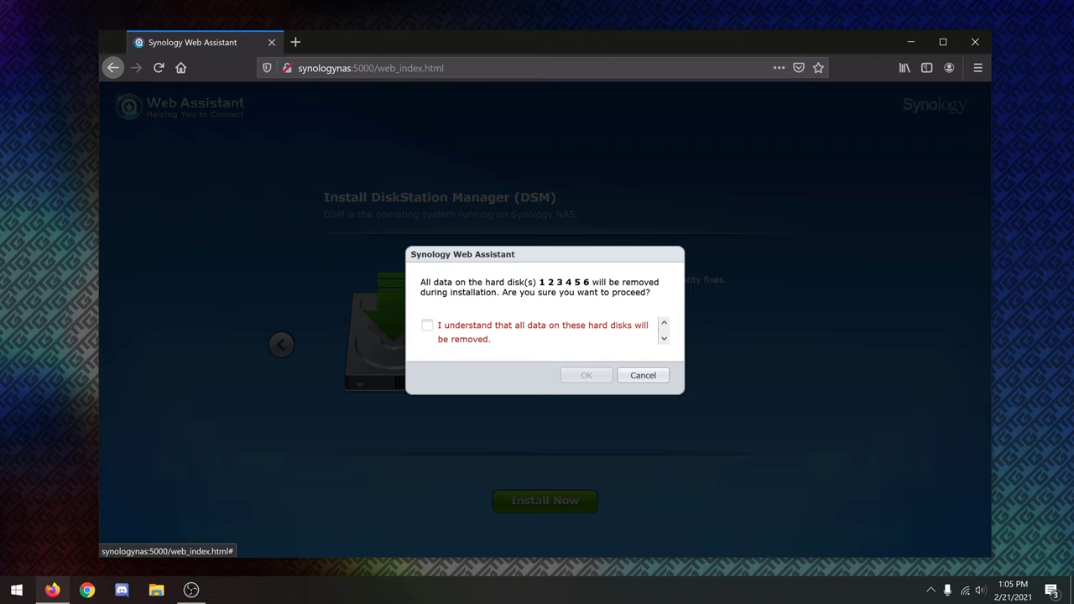
{"action": "left_click", "coordinate": [427, 325]}
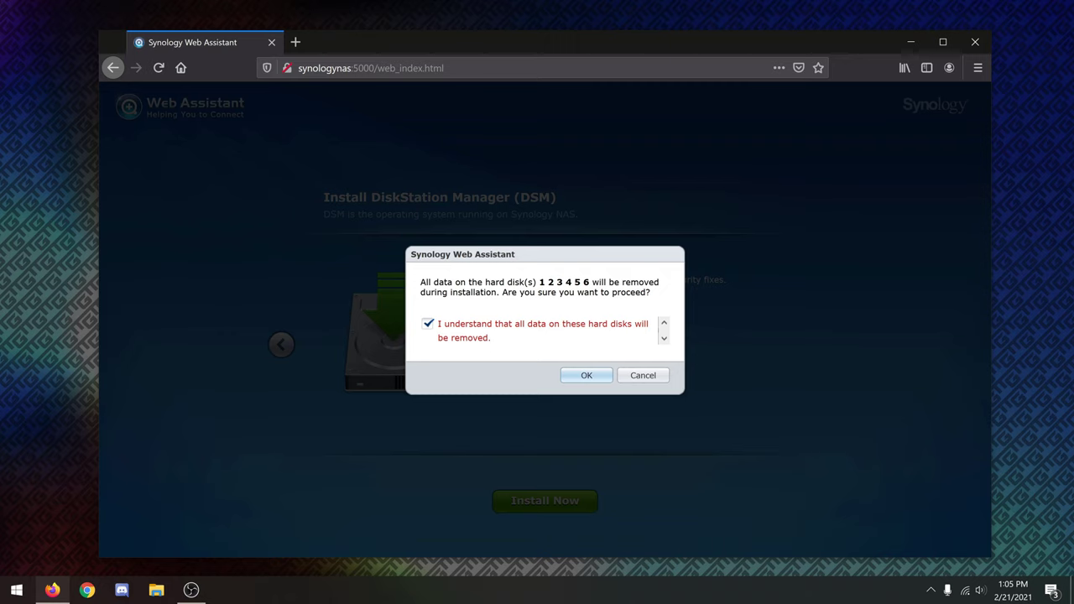
{"action": "left_click", "coordinate": [587, 375]}
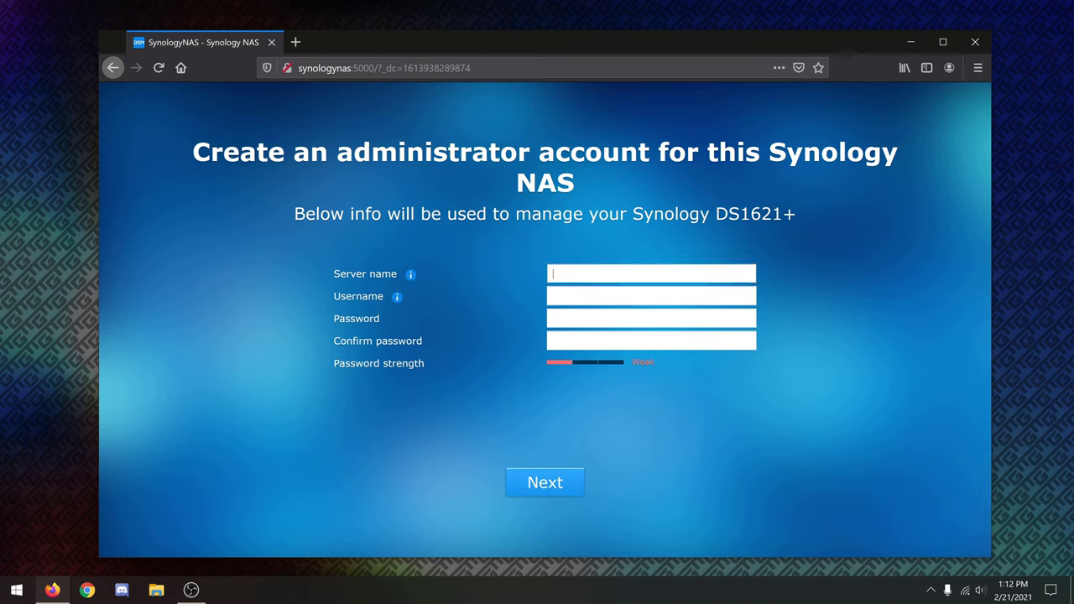
Create the administrator account with server name tgtserver and username admin, entering and confirming the account password.
{"action": "mouse_move", "coordinate": [411, 274]}
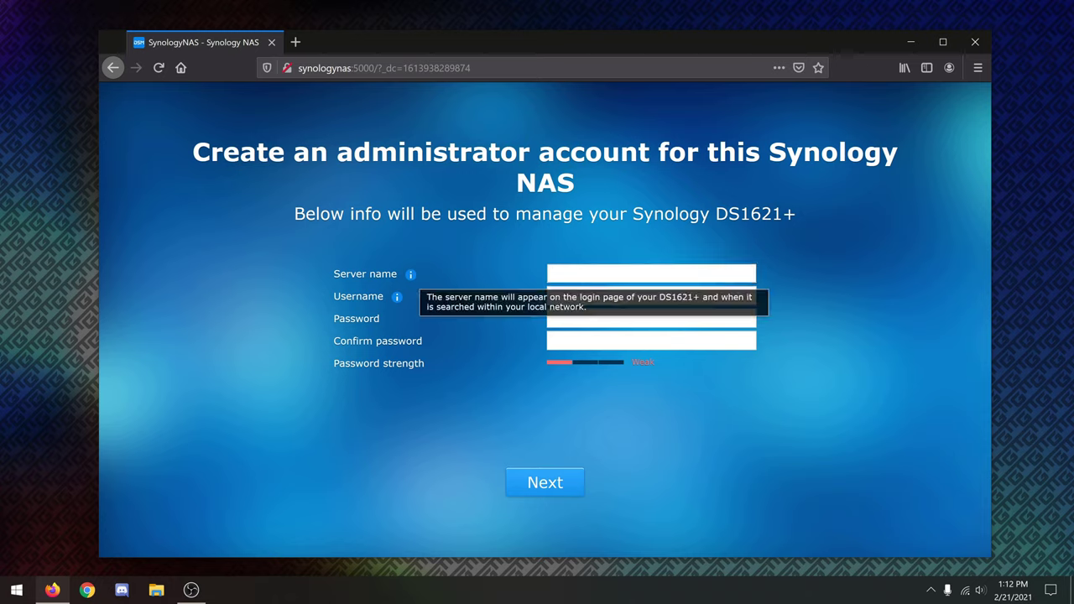
{"action": "left_click", "coordinate": [651, 296]}
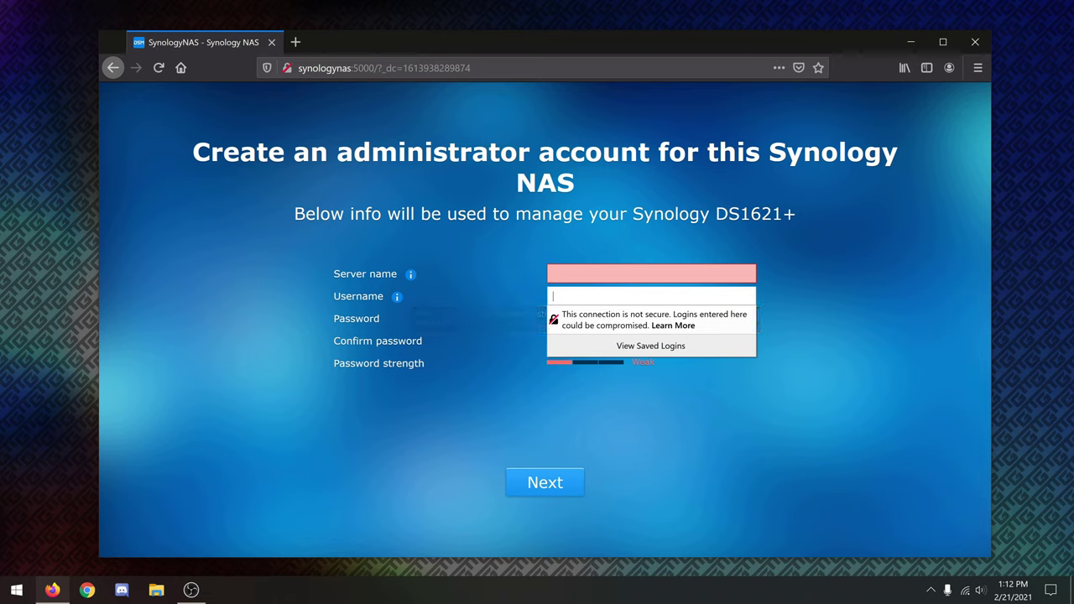
{"action": "left_click", "coordinate": [652, 341]}
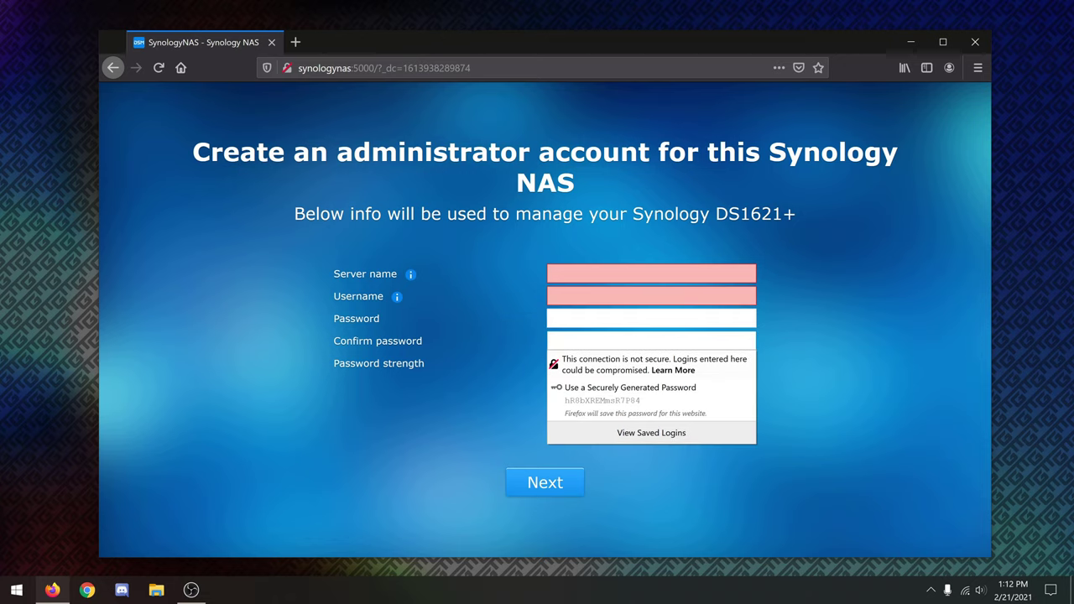
{"action": "key", "text": "Escape"}
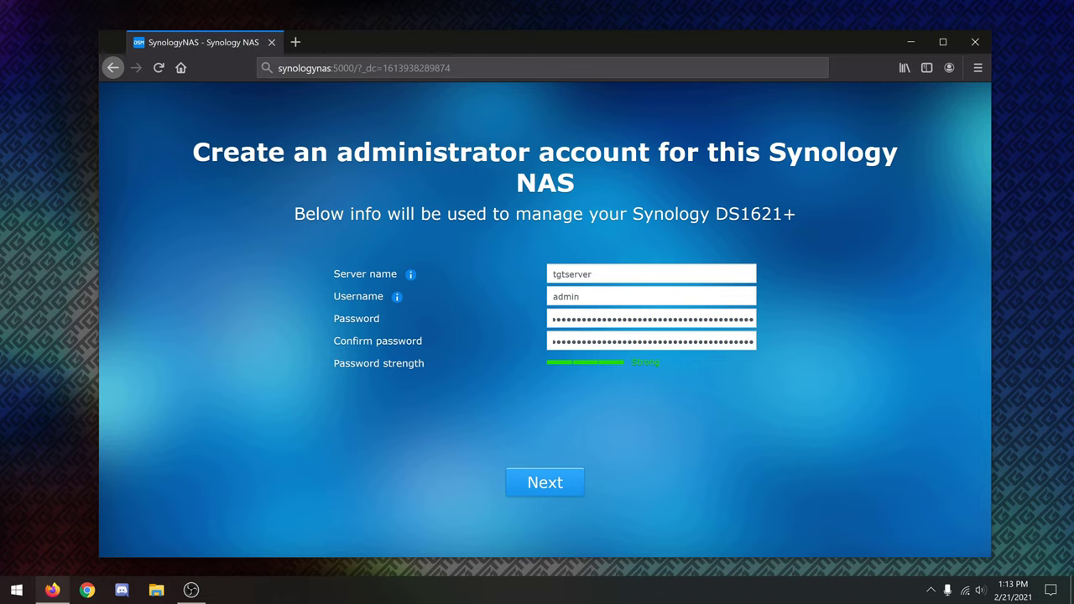
{"action": "key", "text": "Return"}
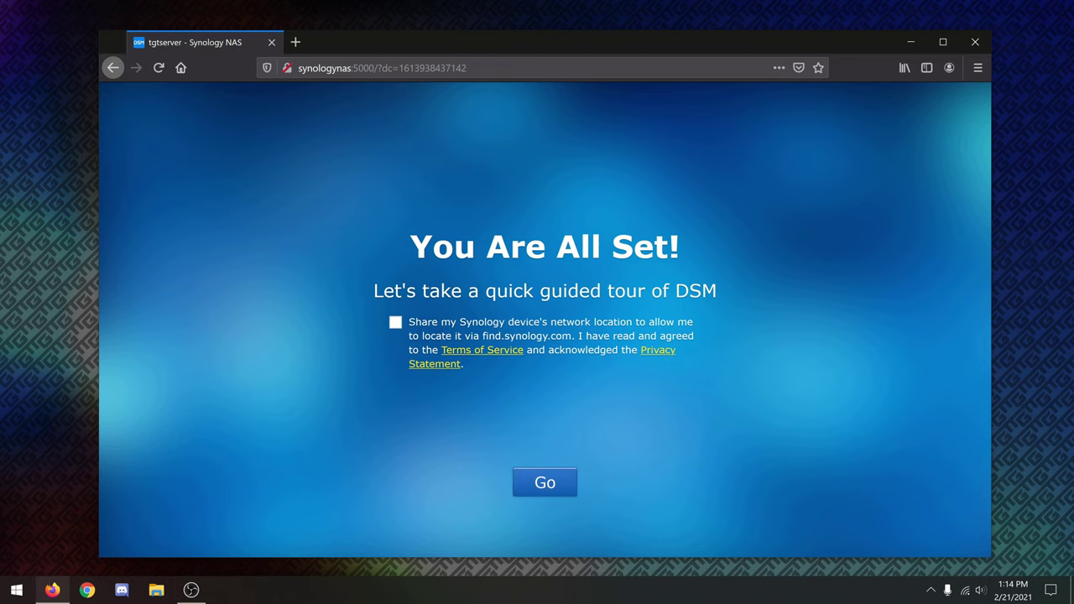
Finish the initial setup without sharing the network location, dismiss the Smart Update notice, and enable device analytics with its privacy statement acknowledged.
{"action": "left_click", "coordinate": [545, 483]}
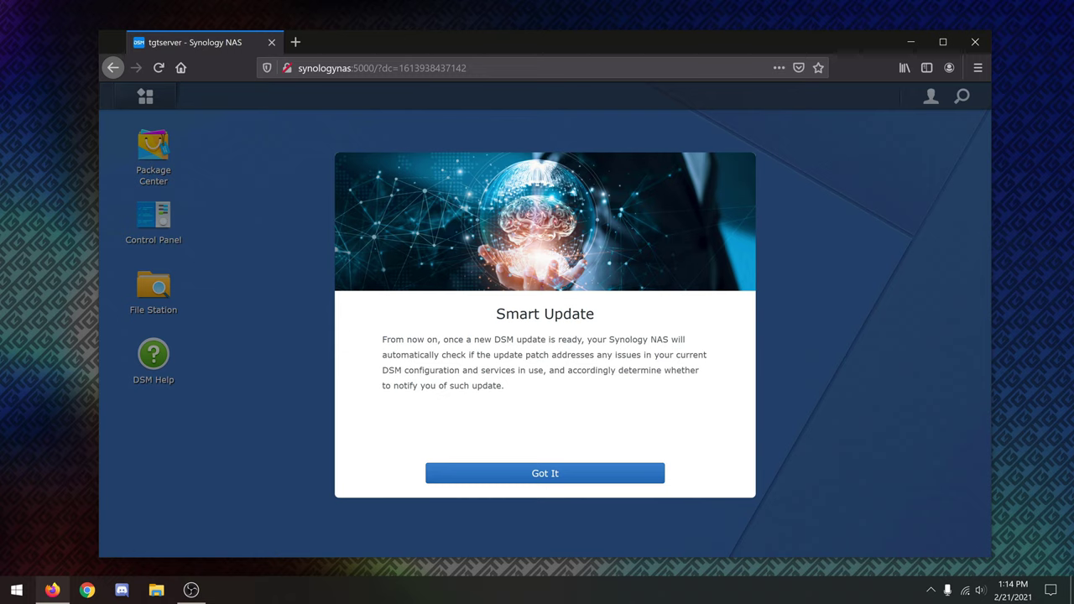
{"action": "left_click", "coordinate": [544, 473]}
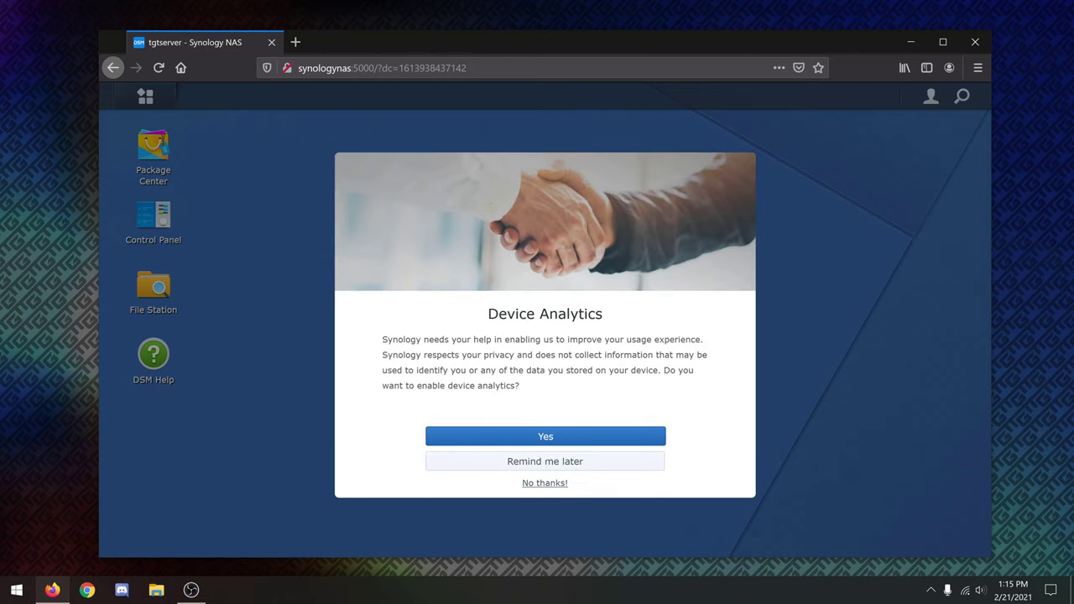
{"action": "left_click", "coordinate": [546, 437]}
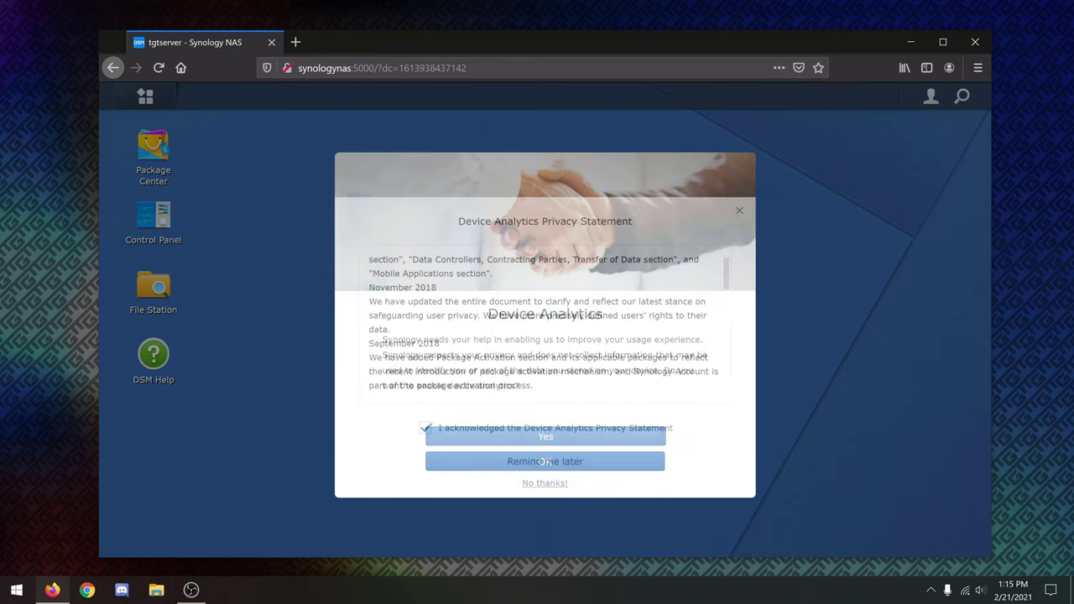
{"action": "scroll", "coordinate": [544, 329], "scroll_direction": "down", "scroll_amount": 5}
{"action": "scroll", "coordinate": [544, 329], "scroll_direction": "down", "scroll_amount": 10}
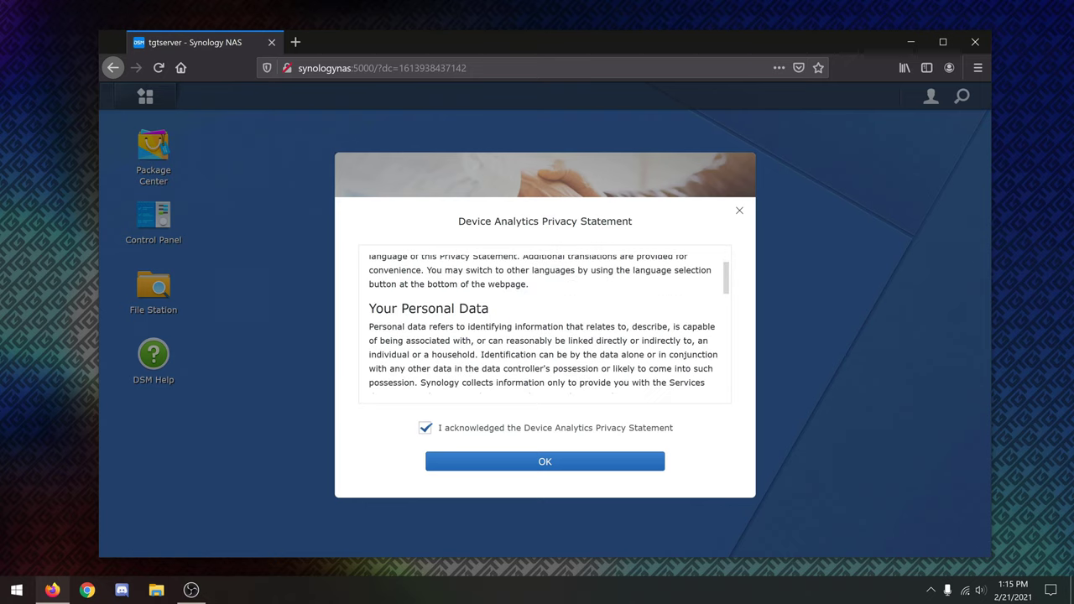
{"action": "left_click", "coordinate": [545, 462]}
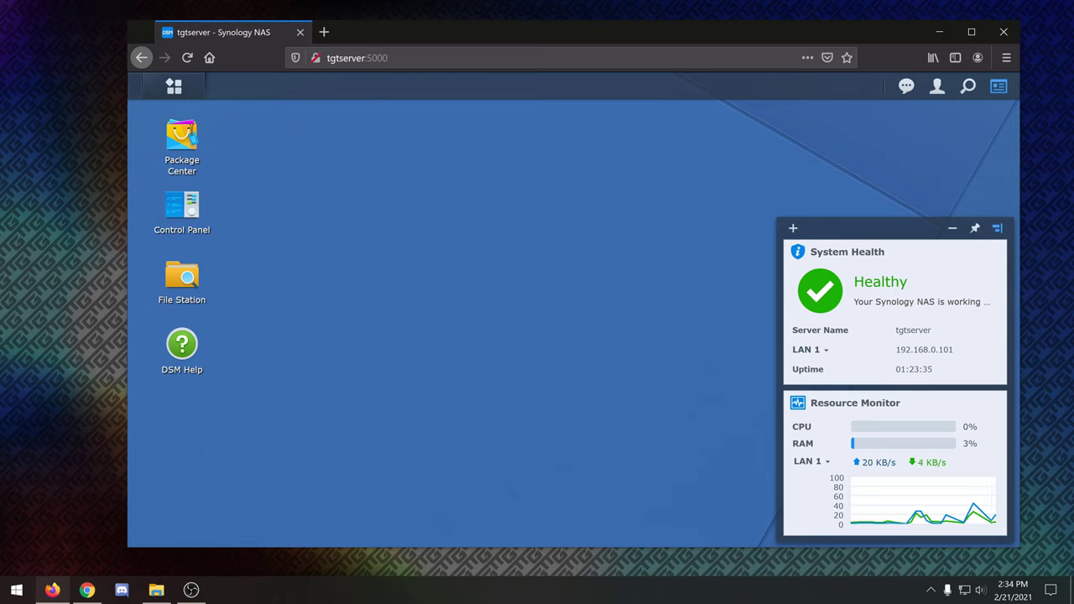
Start creating a storage pool in Storage Manager, using the Better performance type.
{"action": "left_click", "coordinate": [174, 86]}
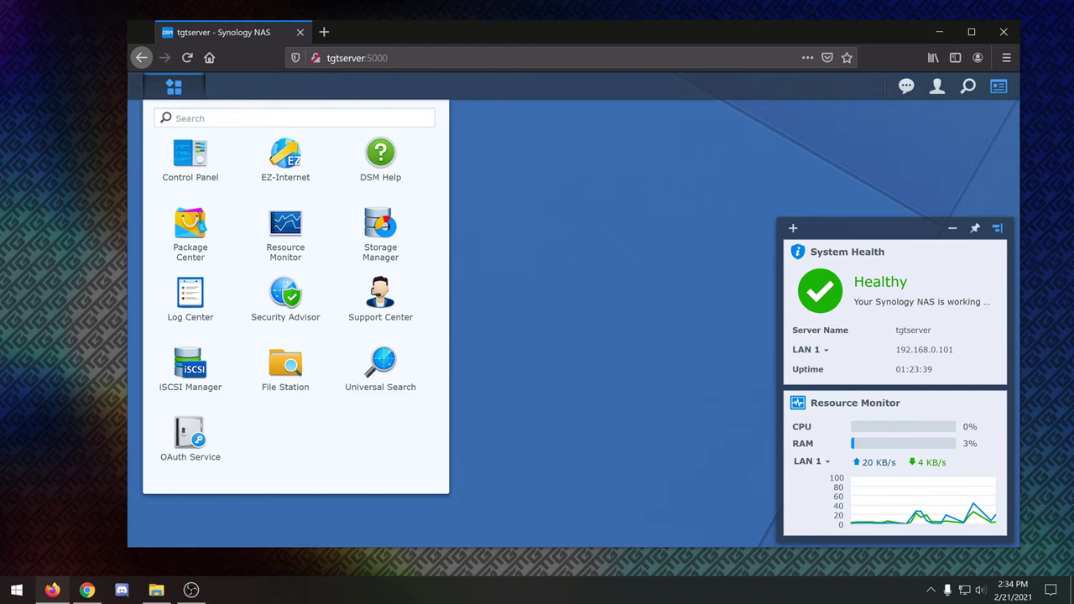
{"action": "left_click", "coordinate": [381, 224]}
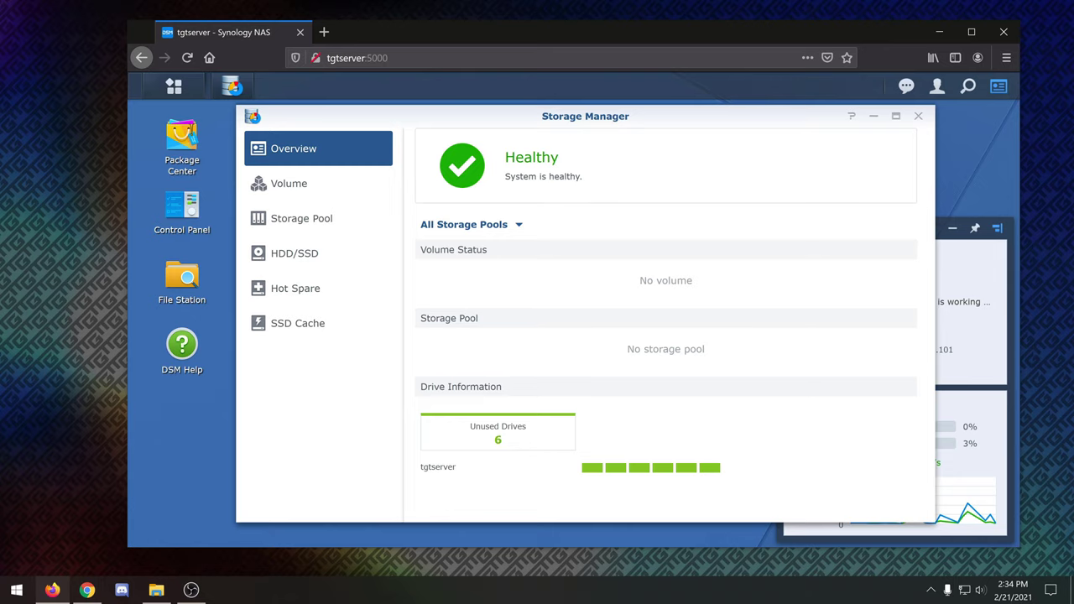
{"action": "left_click", "coordinate": [301, 218]}
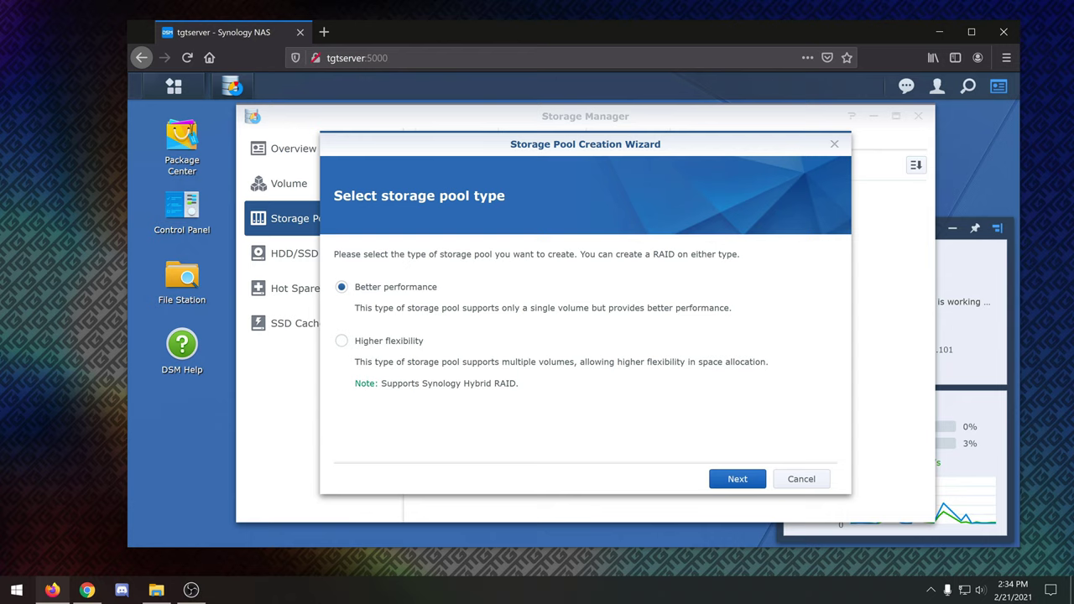
{"action": "left_click", "coordinate": [738, 480]}
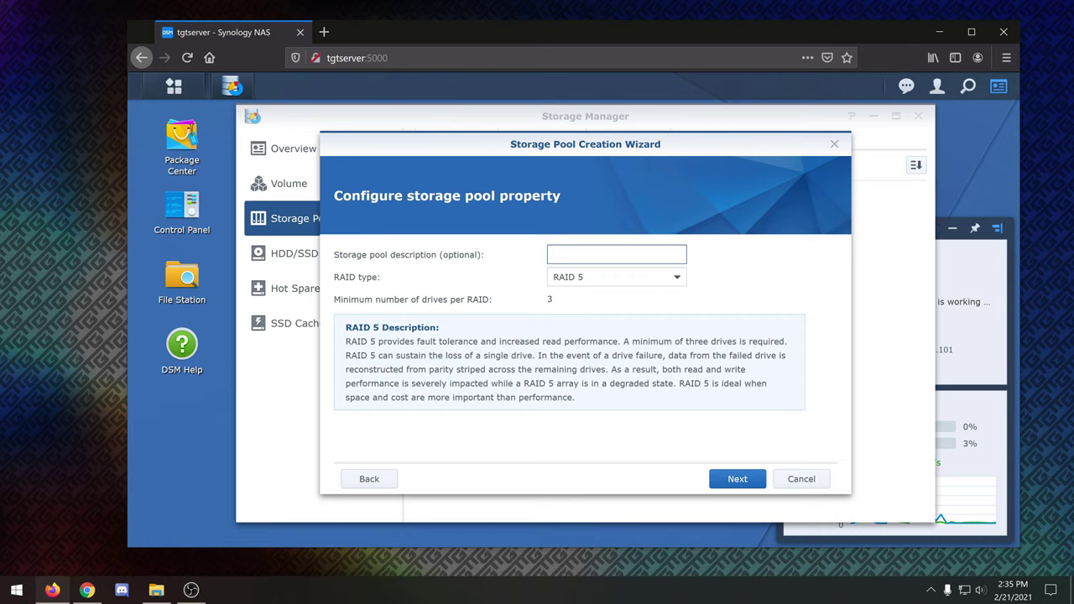
Describe the new storage pool as "YouTube Projects" and bring up its RAID type choices.
{"action": "type", "text": "YouTube Projects"}
{"action": "key", "text": "Tab"}
{"action": "key", "text": "Down"}
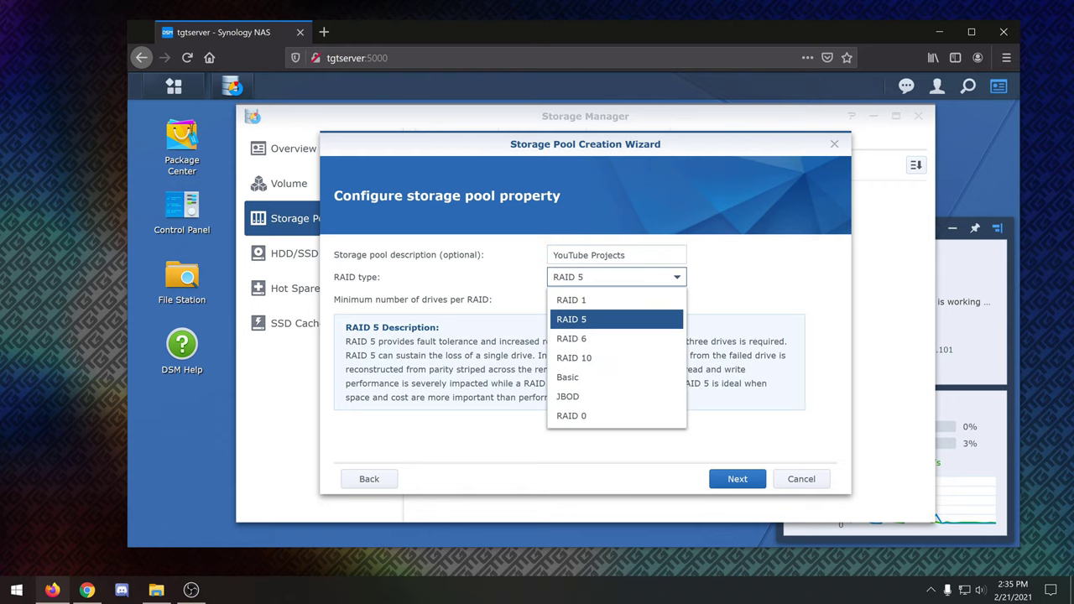
Look through the RAID types available for the storage pool, from RAID 1 to RAID 0.
{"action": "key", "text": "Down"}
{"action": "key", "text": "Down"}
{"action": "key", "text": "Down"}
{"action": "key", "text": "Down"}
{"action": "key", "text": "Down"}
{"action": "key", "text": "Up"}
{"action": "key", "text": "Up"}
{"action": "key", "text": "Up"}
{"action": "key", "text": "Up"}
{"action": "key", "text": "Up"}
{"action": "key", "text": "Up"}
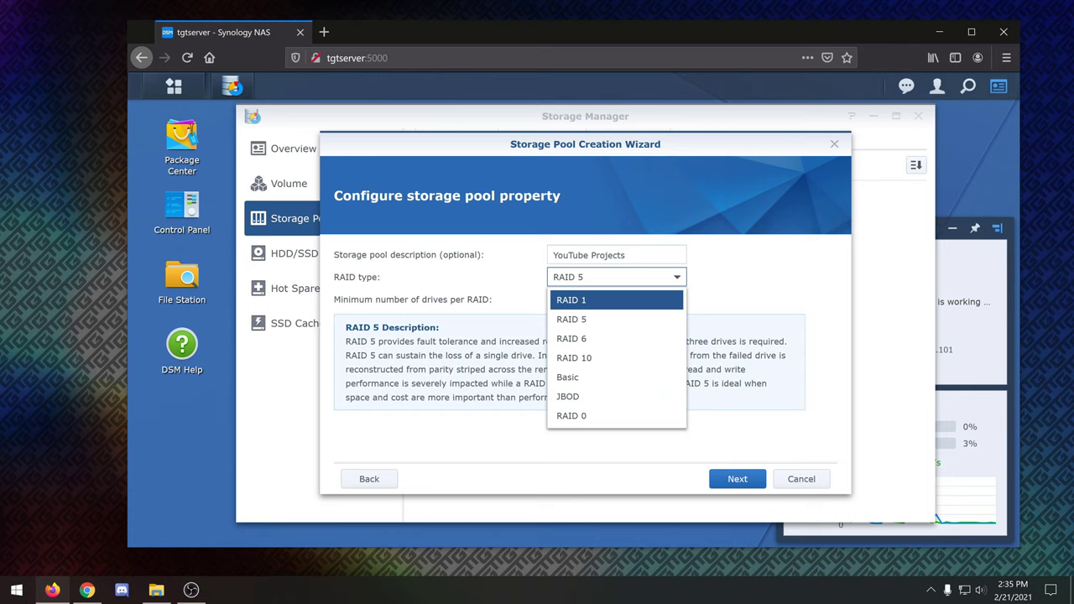
{"action": "key", "text": "Down"}
{"action": "key", "text": "Down"}
{"action": "key", "text": "Down"}
{"action": "key", "text": "Down"}
{"action": "key", "text": "Down"}
{"action": "key", "text": "Up"}
{"action": "key", "text": "Up"}
{"action": "key", "text": "Up"}
{"action": "key", "text": "Up"}
{"action": "key", "text": "Up"}
{"action": "key", "text": "Down"}
{"action": "key", "text": "Down"}
{"action": "key", "text": "Down"}
{"action": "key", "text": "Down"}
{"action": "key", "text": "Down"}
{"action": "key", "text": "Down"}
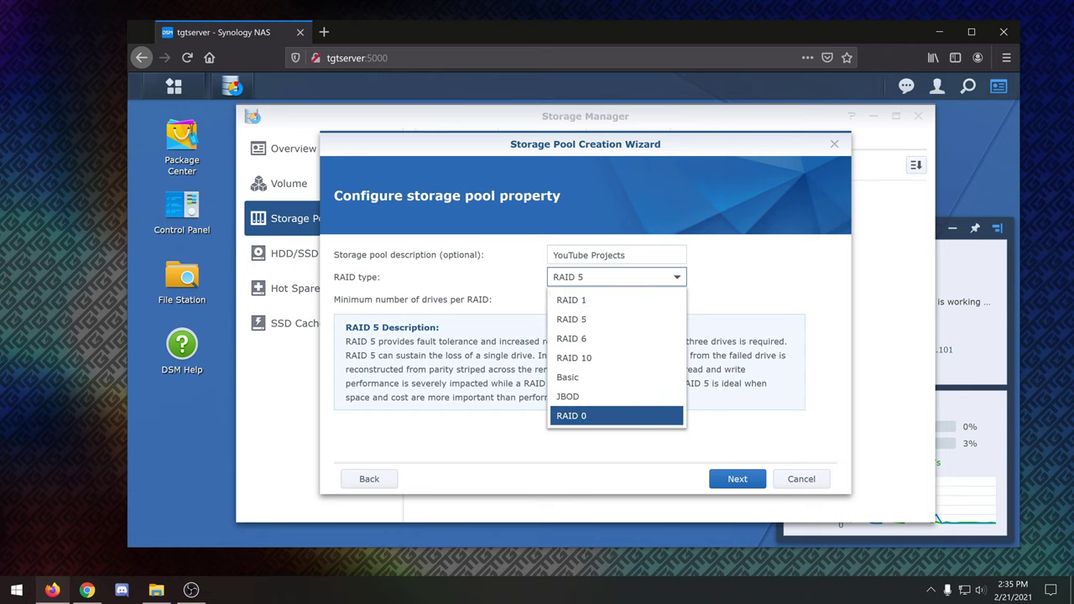
{"action": "key", "text": "Up"}
{"action": "key", "text": "Up"}
{"action": "key", "text": "Up"}
{"action": "key", "text": "Up"}
{"action": "key", "text": "Up"}
{"action": "key", "text": "Up"}
{"action": "key", "text": "Down"}
{"action": "key", "text": "Down"}
{"action": "key", "text": "Down"}
{"action": "key", "text": "Down"}
{"action": "key", "text": "Down"}
{"action": "key", "text": "Down"}
{"action": "key", "text": "Up"}
{"action": "key", "text": "Up"}
{"action": "key", "text": "Up"}
{"action": "key", "text": "Up"}
{"action": "key", "text": "Up"}
{"action": "key", "text": "Up"}
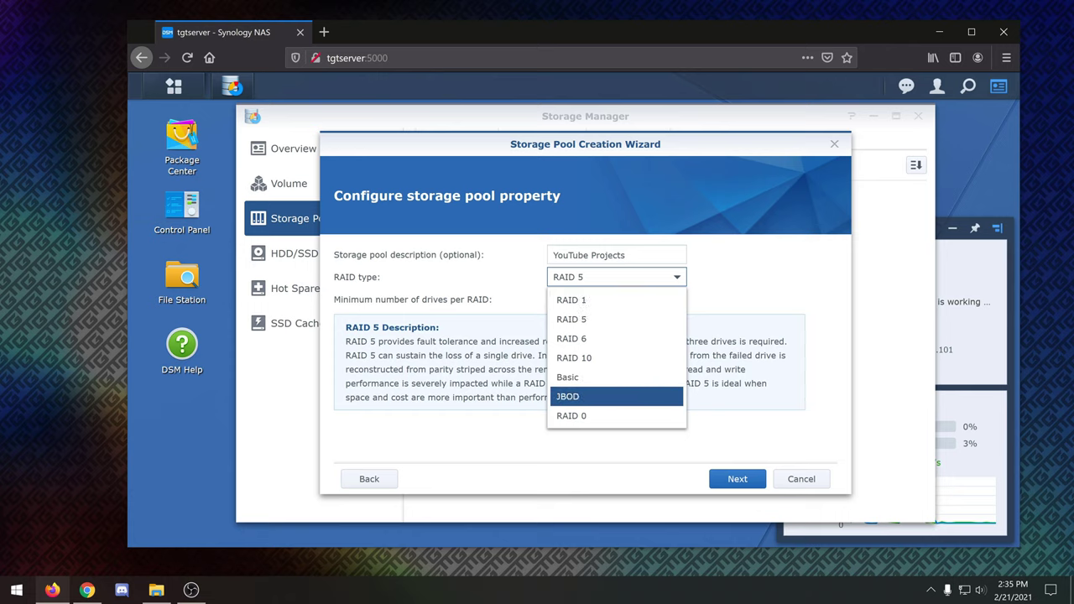
{"action": "key", "text": "Down"}
{"action": "key", "text": "Down"}
{"action": "key", "text": "Down"}
{"action": "key", "text": "Down"}
{"action": "key", "text": "Down"}
{"action": "key", "text": "Down"}
{"action": "key", "text": "Up"}
{"action": "key", "text": "Up"}
{"action": "key", "text": "Up"}
{"action": "key", "text": "Up"}
{"action": "key", "text": "Up"}
{"action": "key", "text": "Up"}
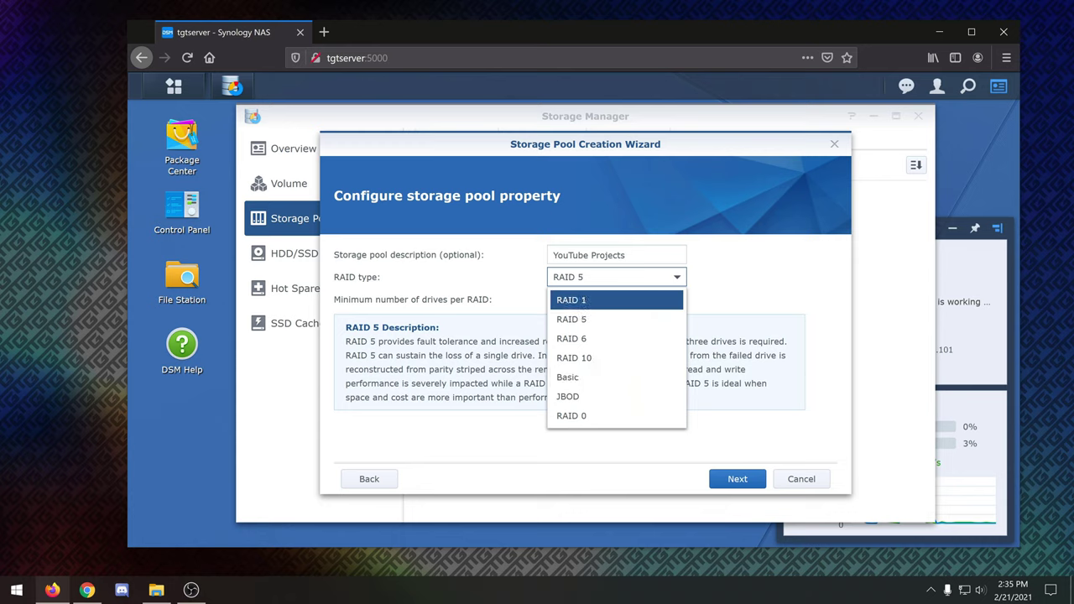
{"action": "key", "text": "Down"}
{"action": "key", "text": "Down"}
{"action": "key", "text": "Down"}
{"action": "key", "text": "Down"}
{"action": "key", "text": "Down"}
{"action": "key", "text": "Up"}
{"action": "key", "text": "Up"}
{"action": "key", "text": "Up"}
{"action": "key", "text": "Up"}
{"action": "key", "text": "Up"}
{"action": "key", "text": "Down"}
{"action": "key", "text": "Down"}
{"action": "key", "text": "Down"}
{"action": "key", "text": "Down"}
{"action": "key", "text": "Down"}
{"action": "key", "text": "Down"}
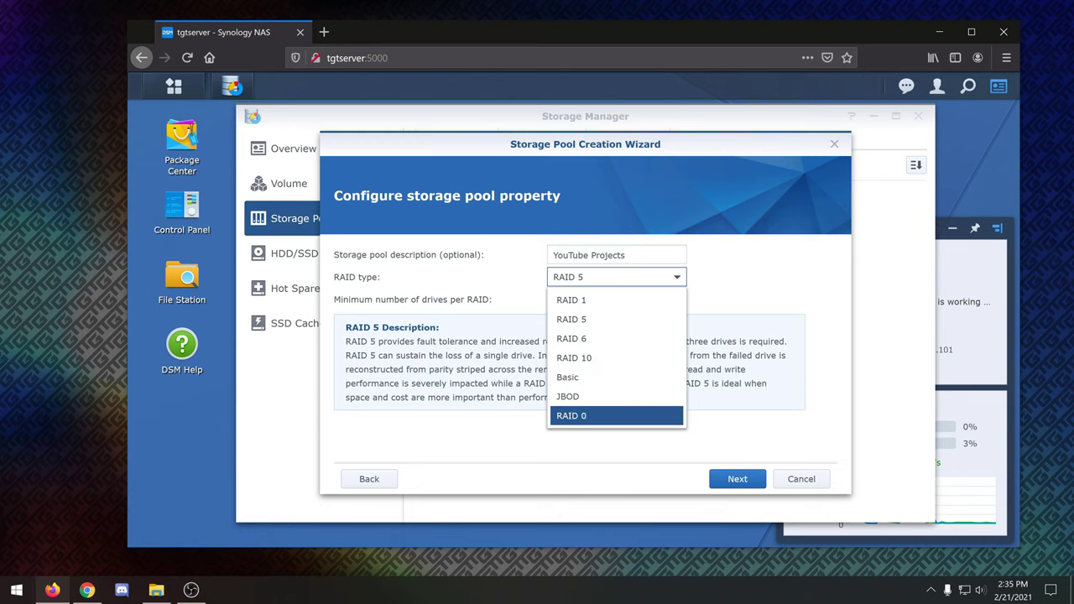
Set the storage pool's RAID type to RAID 1 and continue to choosing its drives.
{"action": "key", "text": "Up"}
{"action": "key", "text": "Up"}
{"action": "key", "text": "Up"}
{"action": "key", "text": "Up"}
{"action": "key", "text": "Up"}
{"action": "key", "text": "Up"}
{"action": "key", "text": "Return"}
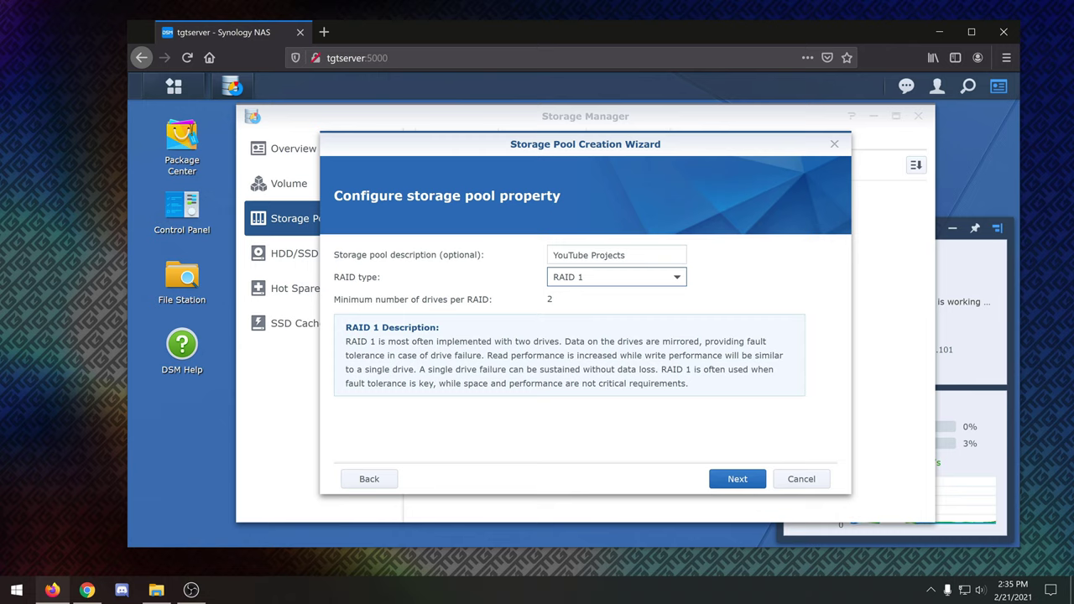
{"action": "left_click", "coordinate": [737, 479]}
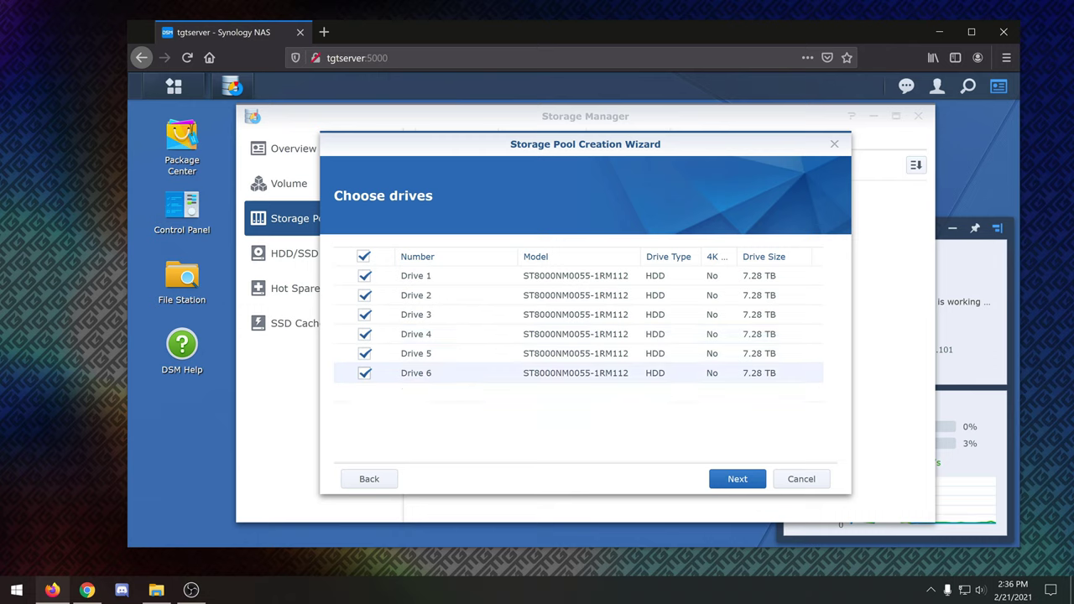
Include only Drive 1 and Drive 2 in the storage pool and agree to erase all data on them.
{"action": "left_click", "coordinate": [364, 373]}
{"action": "left_click", "coordinate": [364, 353]}
{"action": "left_click", "coordinate": [364, 334]}
{"action": "left_click", "coordinate": [364, 314]}
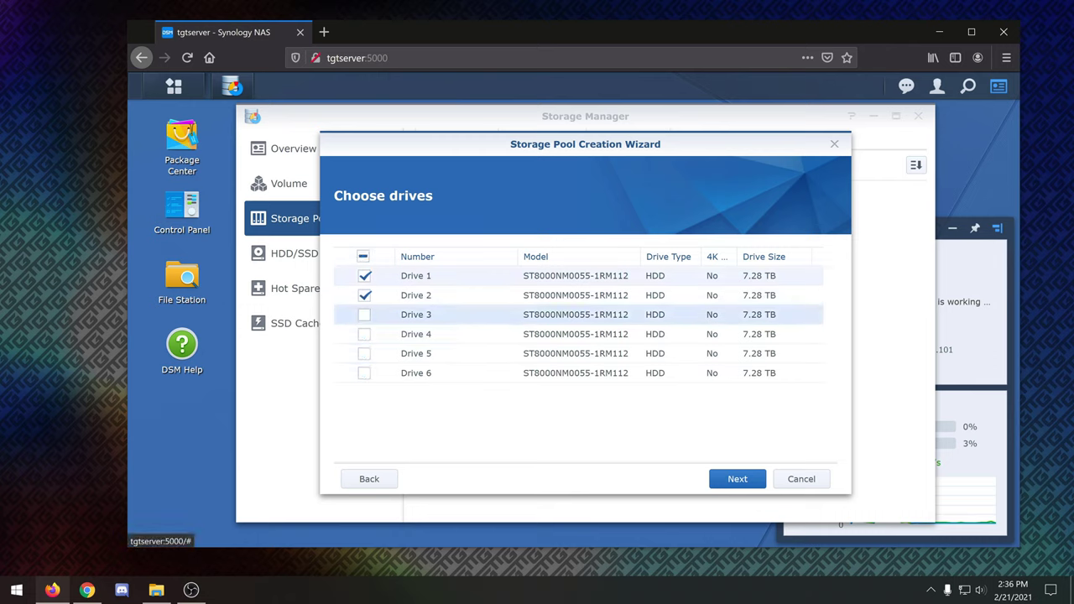
{"action": "left_click", "coordinate": [364, 276]}
{"action": "left_click", "coordinate": [365, 295]}
{"action": "left_click", "coordinate": [364, 276]}
{"action": "left_click", "coordinate": [365, 295]}
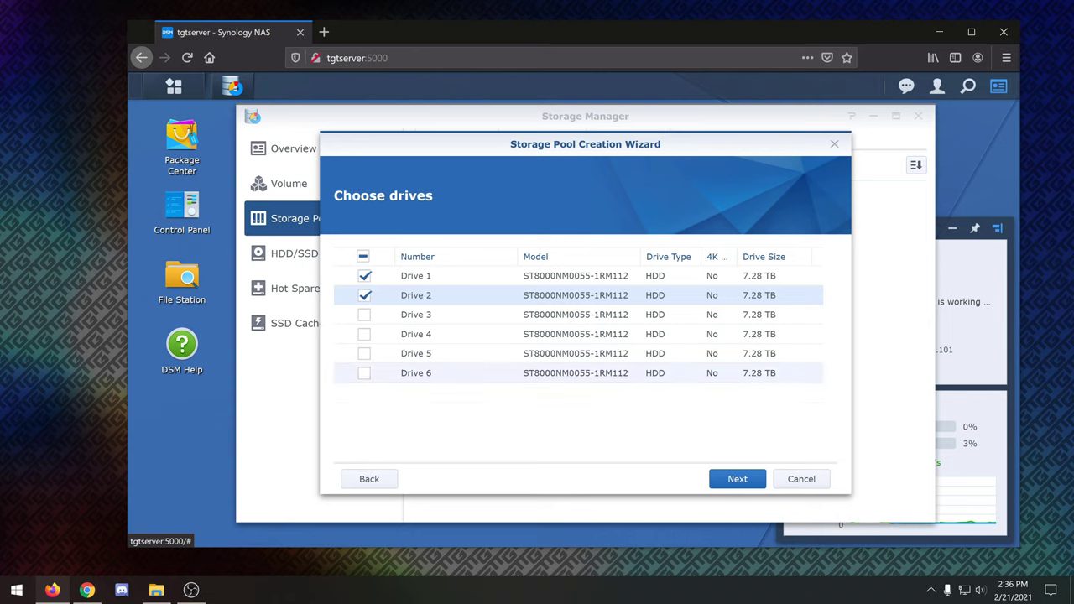
{"action": "left_click", "coordinate": [738, 479]}
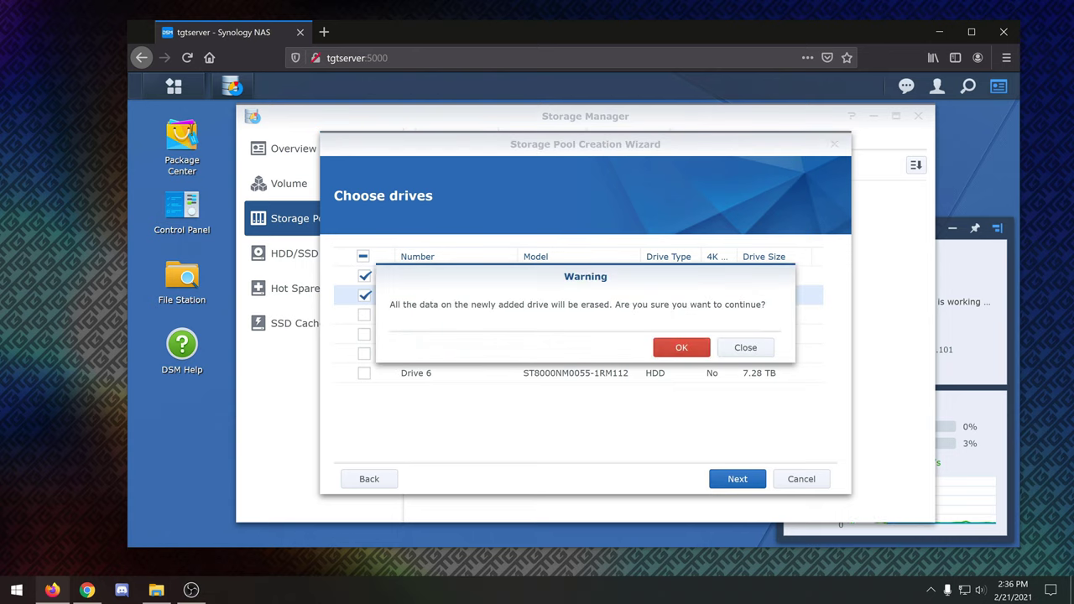
{"action": "key", "text": "Return"}
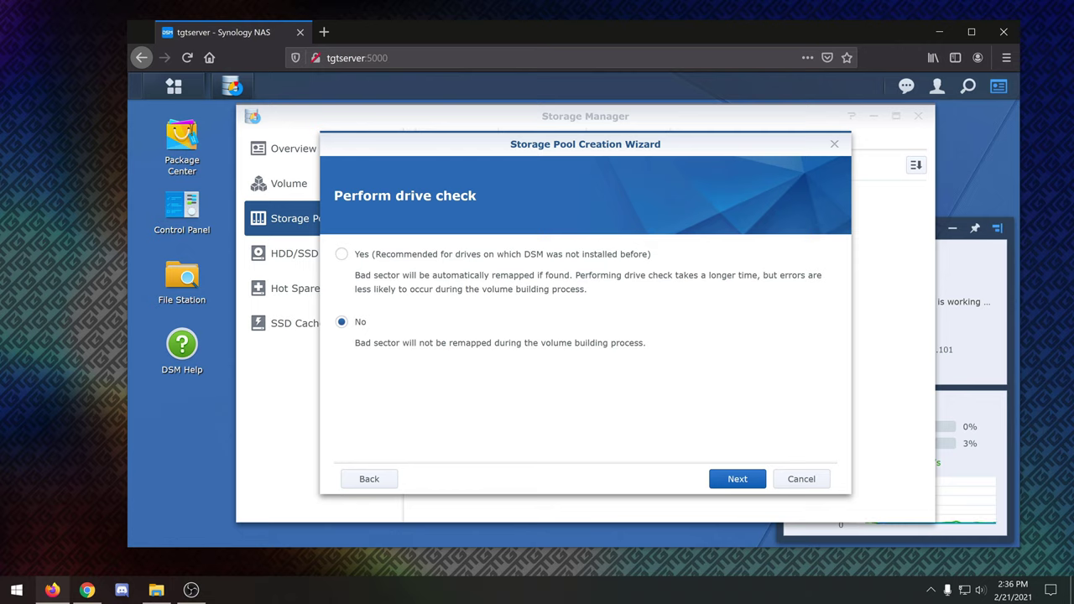
Skip the drive check, apply the RAID 1 storage pool settings for "YouTube Projects" and dismiss the notice about creating a volume.
{"action": "left_click", "coordinate": [737, 479]}
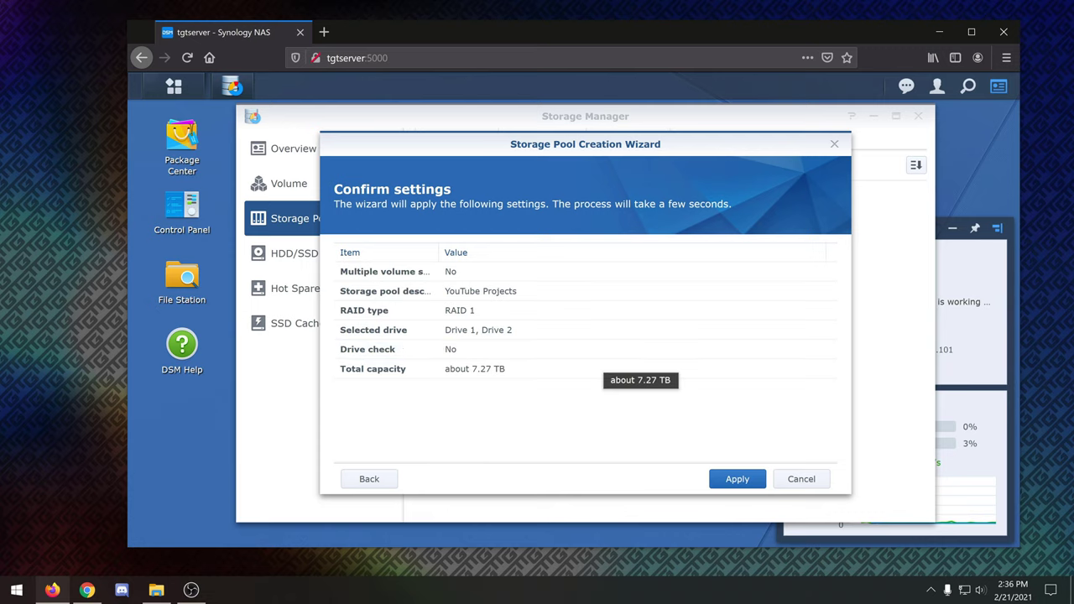
{"action": "left_click", "coordinate": [737, 479]}
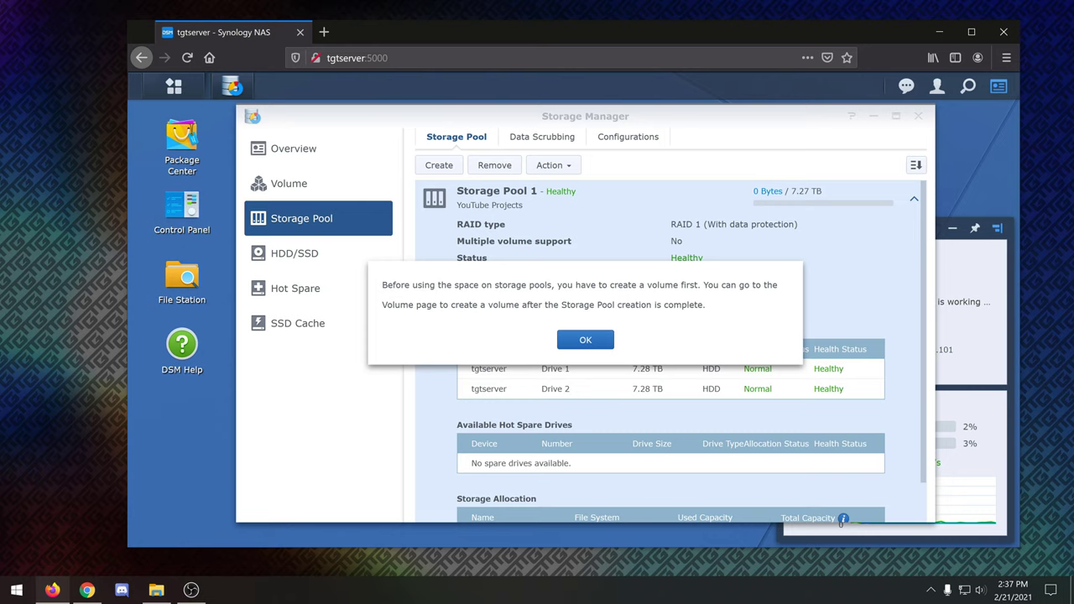
{"action": "key", "text": "Return"}
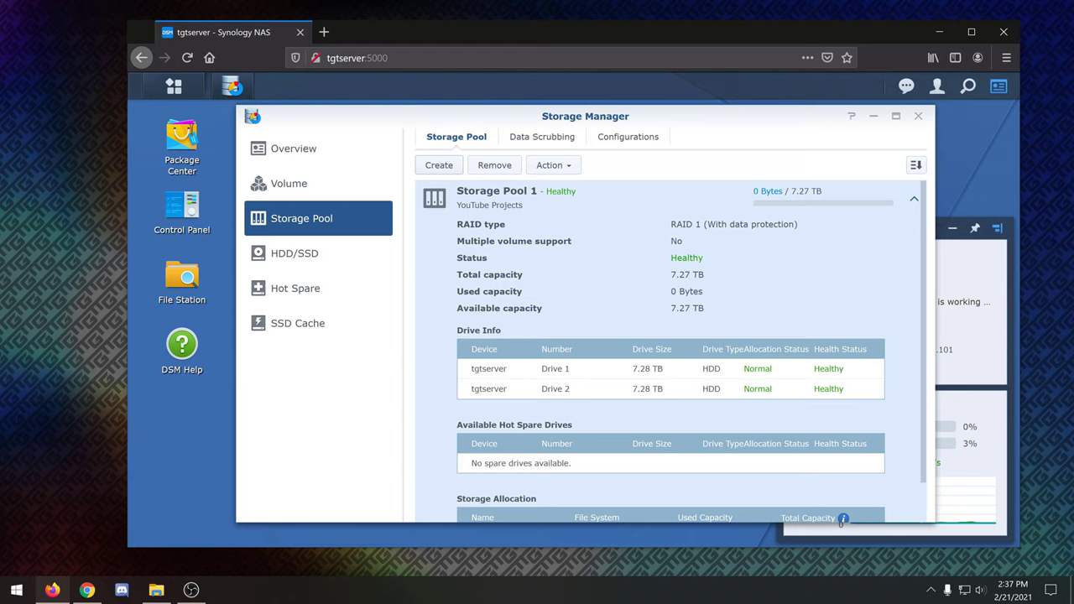
Create a second storage pool described as "Movie Storage" with RAID 0 on Drives 3, 4, 5 and 6, without a drive check.
{"action": "left_click", "coordinate": [289, 183]}
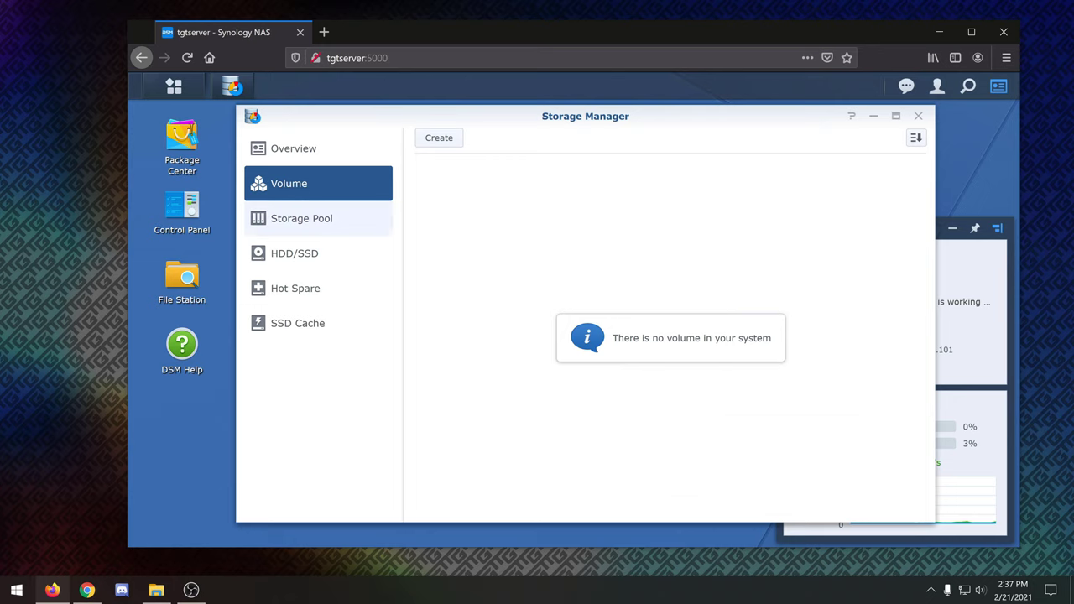
{"action": "left_click", "coordinate": [302, 219]}
{"action": "scroll", "coordinate": [672, 353], "scroll_direction": "down", "scroll_amount": 1}
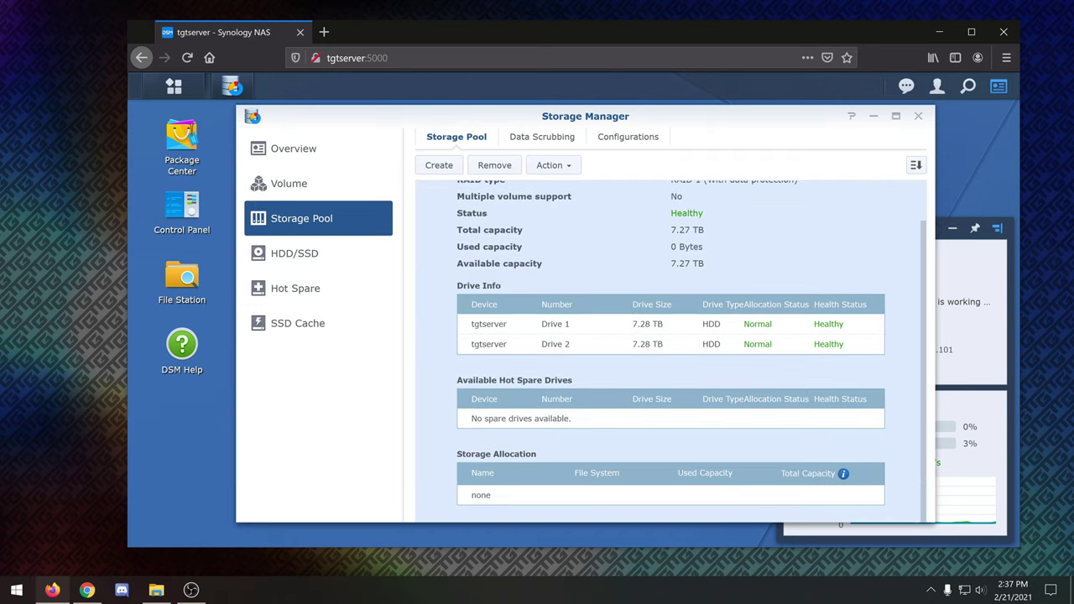
{"action": "scroll", "coordinate": [672, 352], "scroll_direction": "up", "scroll_amount": 1}
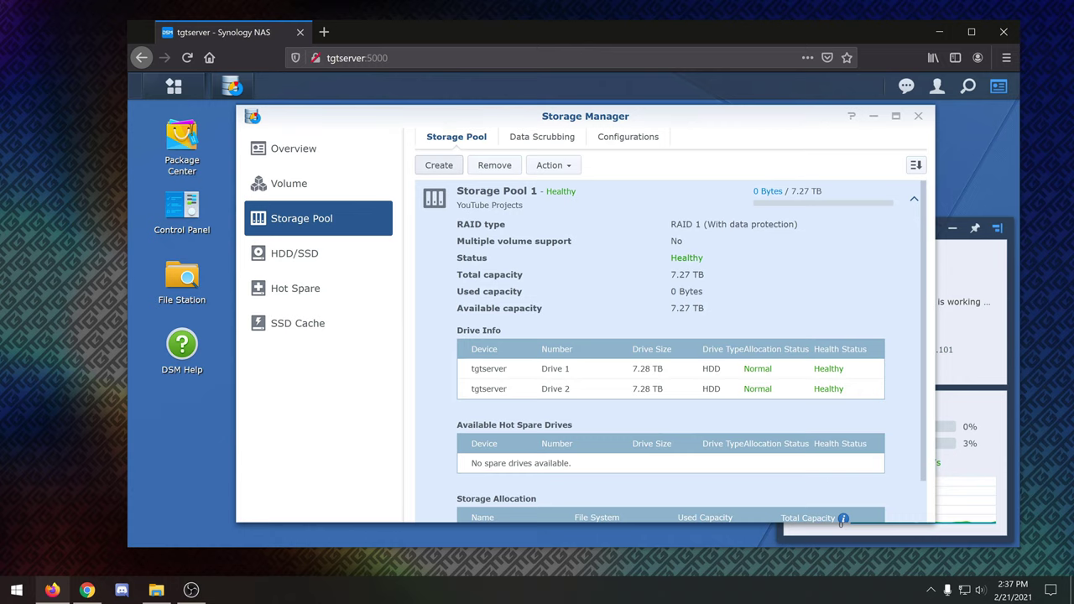
{"action": "left_click", "coordinate": [439, 166]}
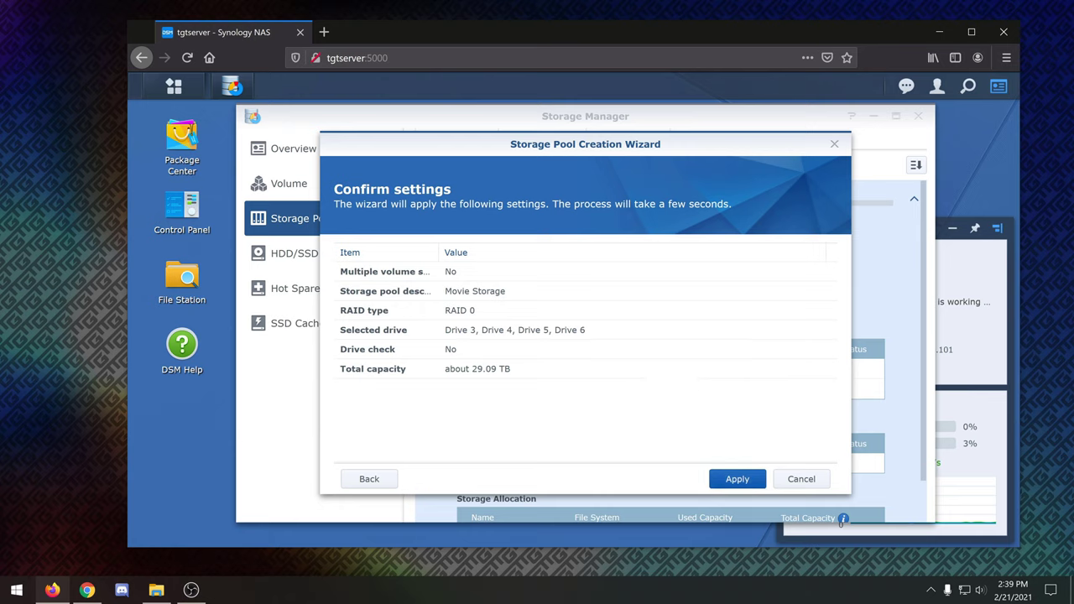
{"action": "left_click", "coordinate": [737, 479]}
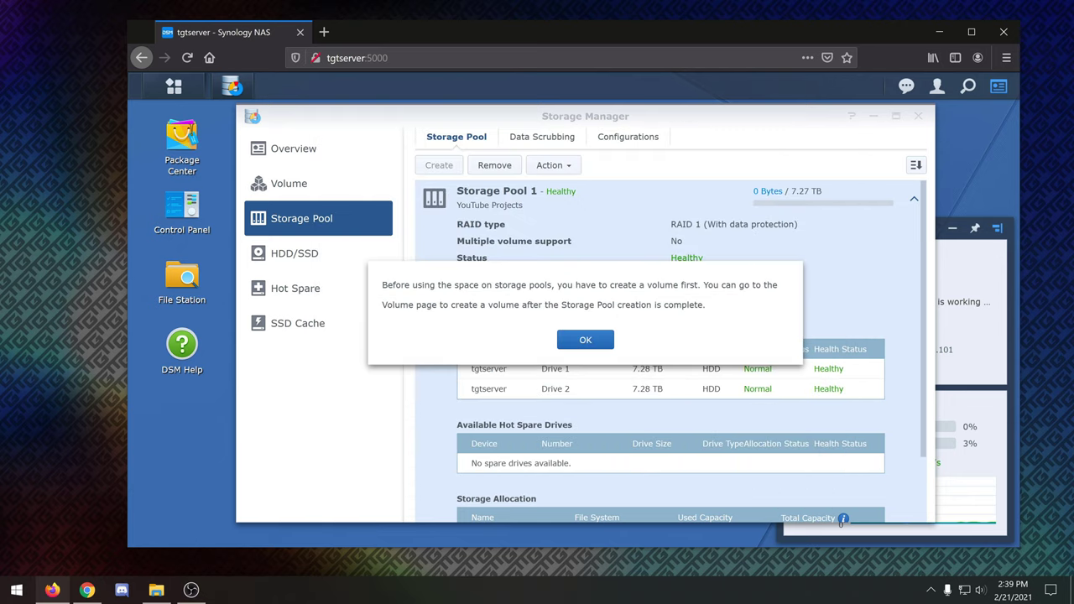
{"action": "key", "text": "Return"}
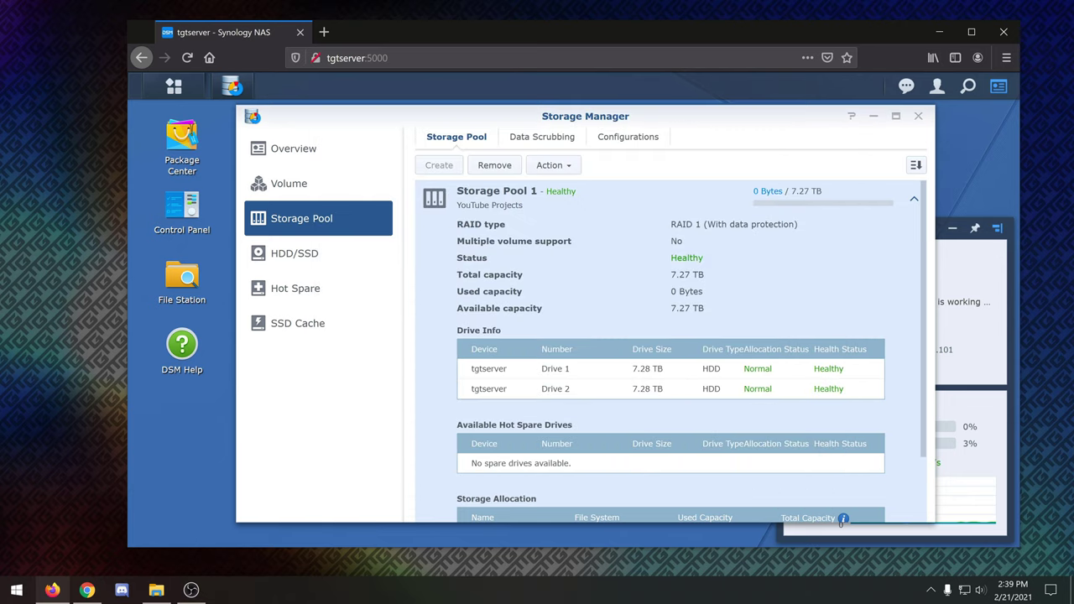
{"action": "scroll", "coordinate": [671, 352], "scroll_direction": "down", "scroll_amount": 2}
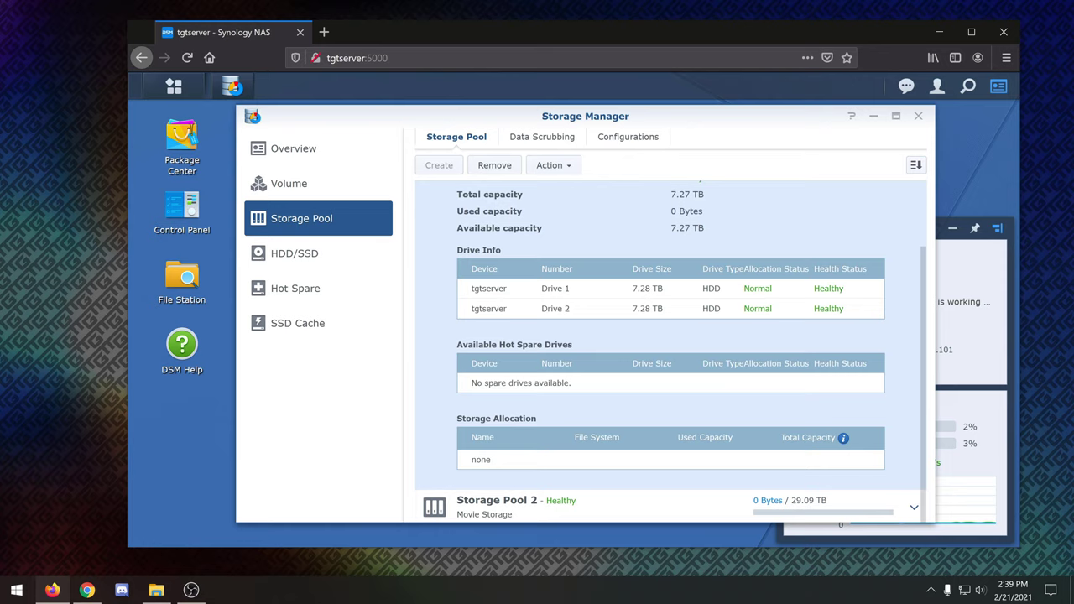
{"action": "scroll", "coordinate": [671, 352], "scroll_direction": "up", "scroll_amount": 2}
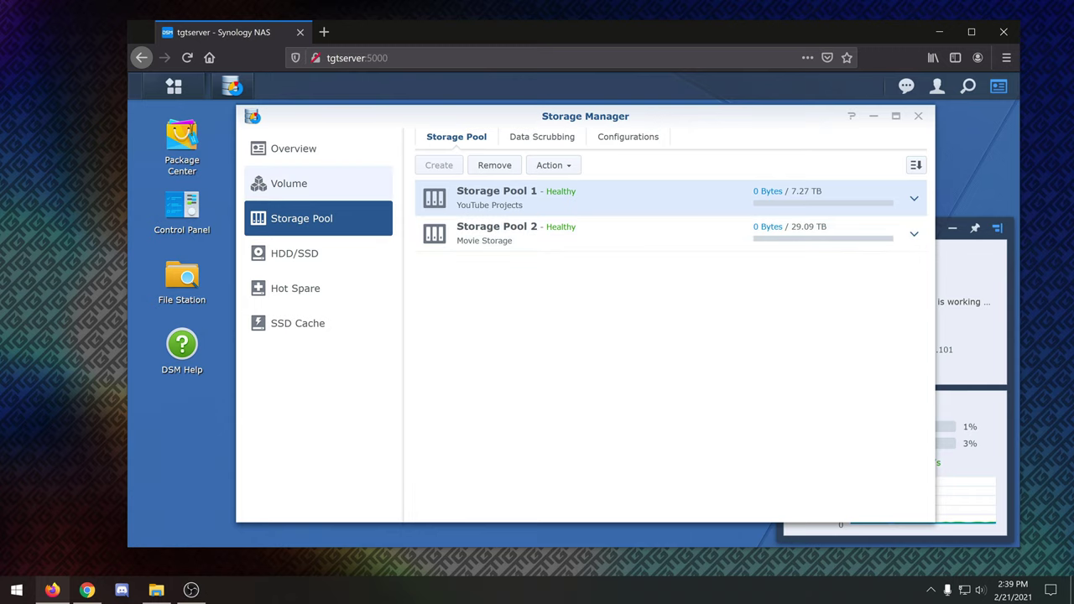
Create a custom Btrfs volume on the existing Storage Pool 1 with the description "YouTube Projects".
{"action": "left_click", "coordinate": [288, 183]}
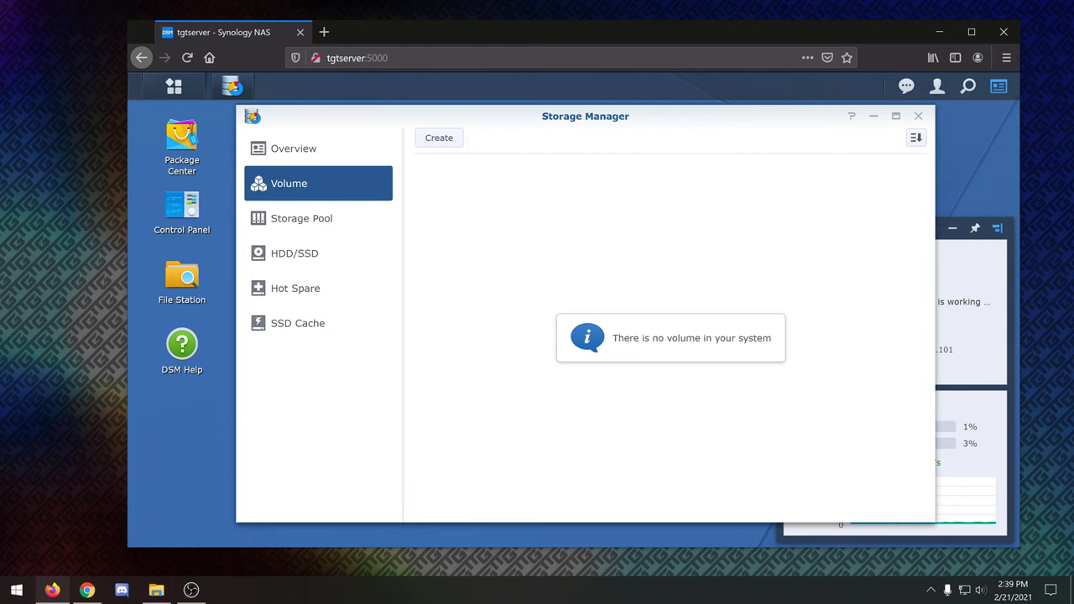
{"action": "left_click", "coordinate": [439, 138]}
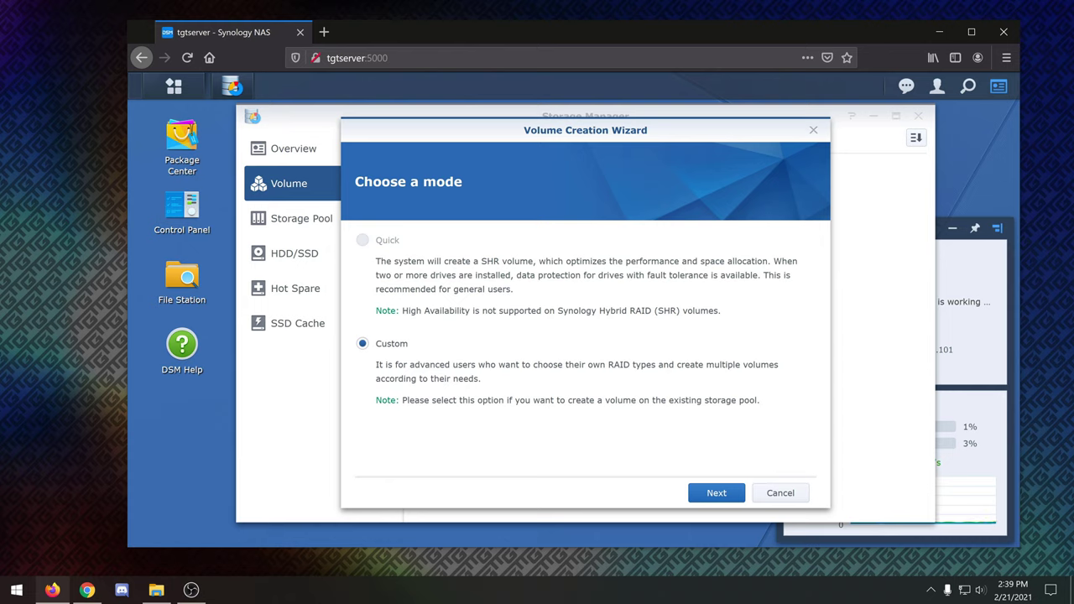
{"action": "key", "text": "Return"}
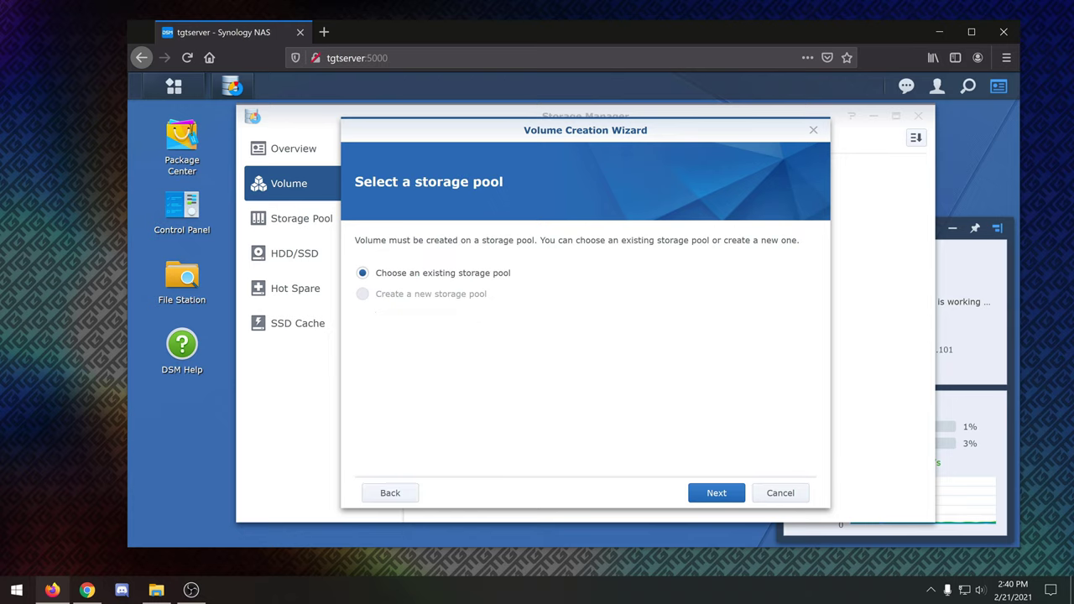
{"action": "key", "text": "Return"}
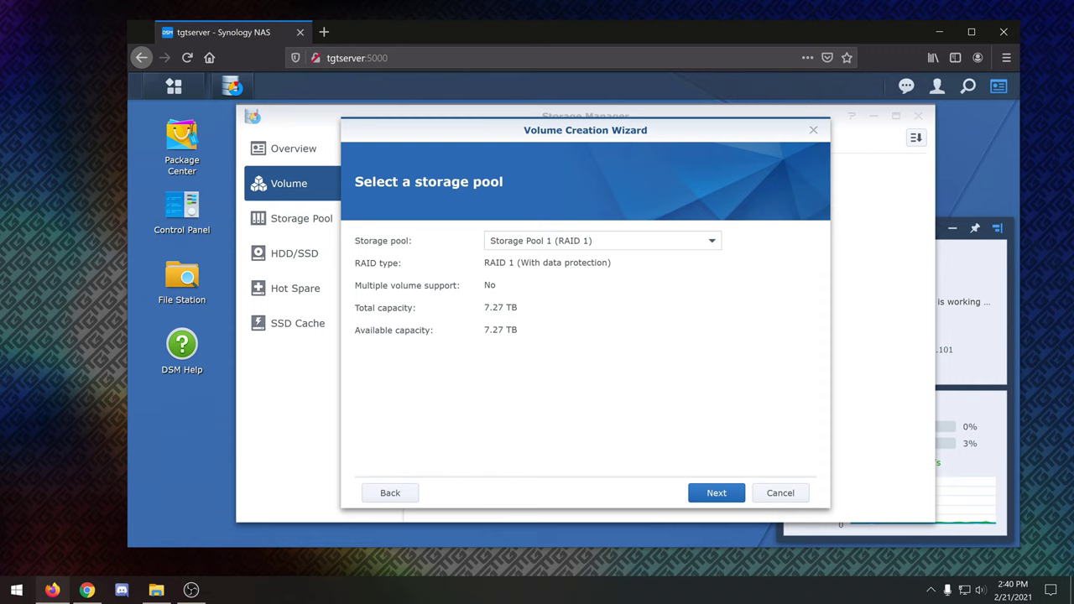
{"action": "key", "text": "Return"}
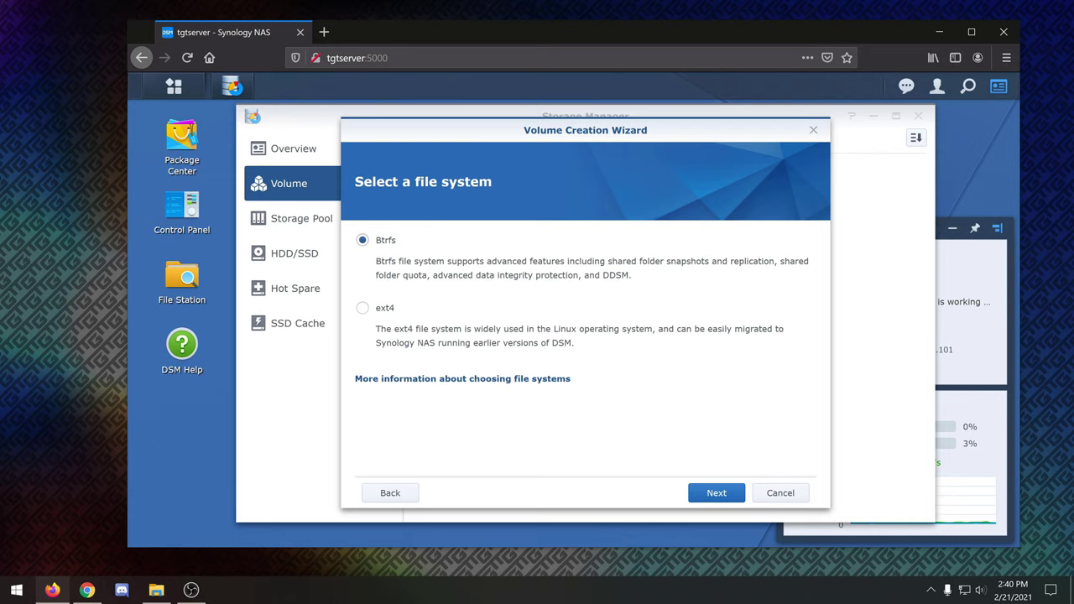
{"action": "key", "text": "Return"}
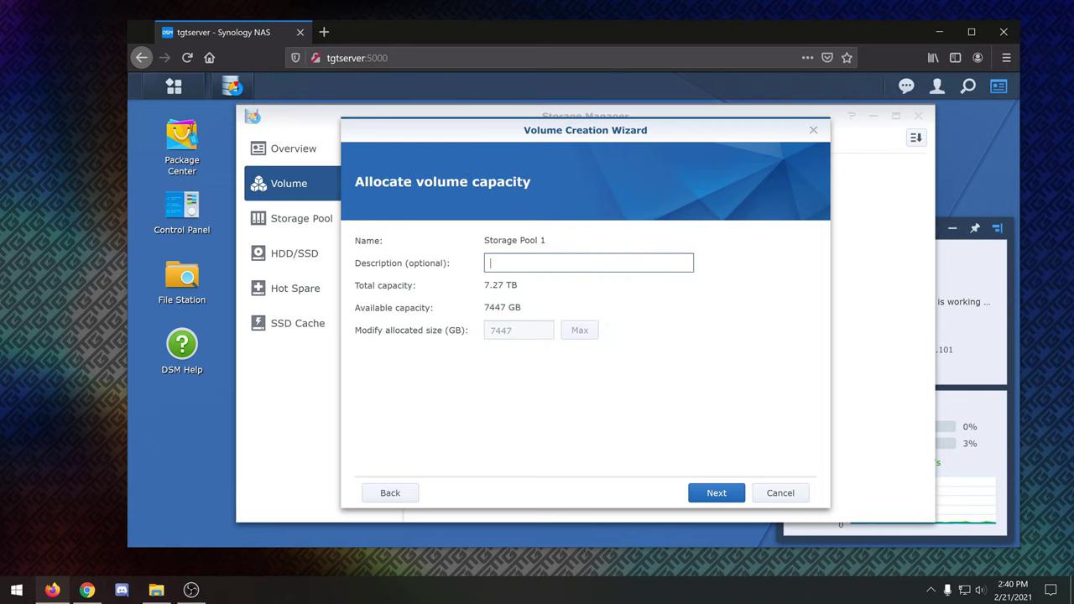
{"action": "type", "text": "YouTube Projects"}
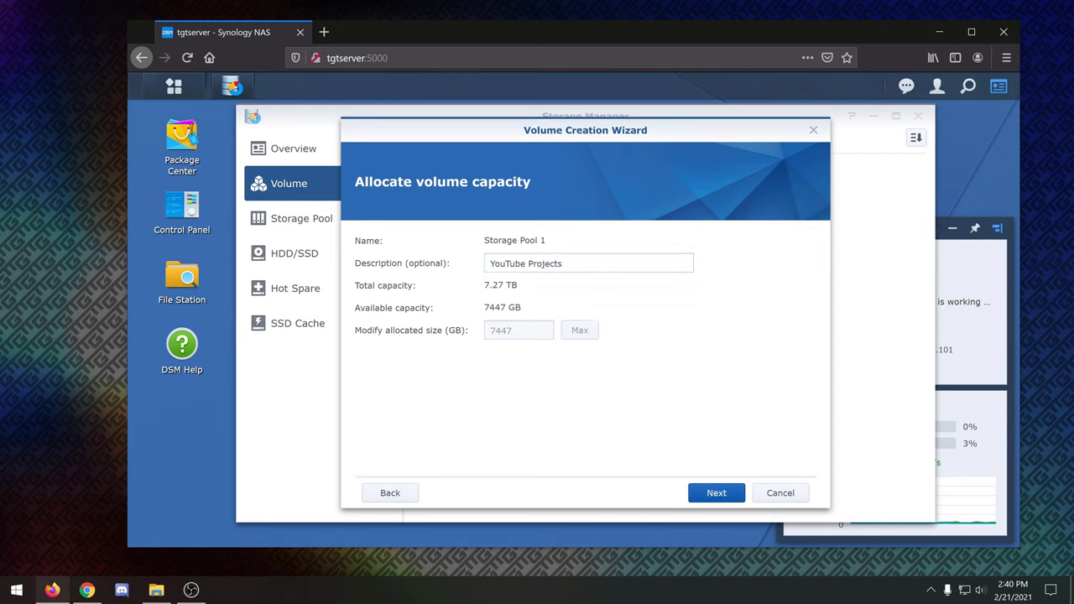
{"action": "key", "text": "Return"}
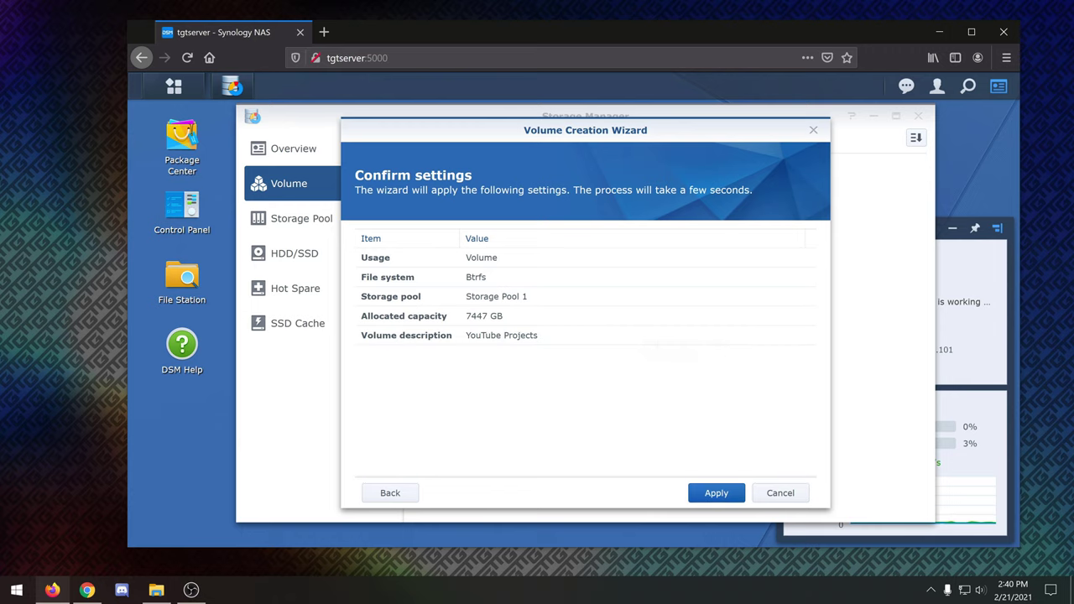
{"action": "key", "text": "Return"}
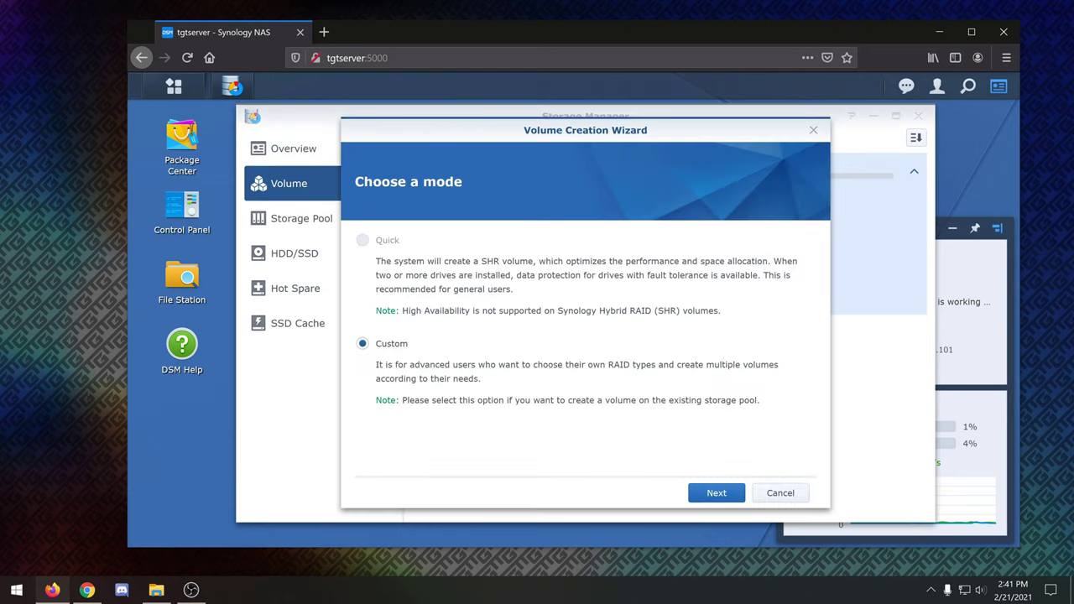
Set up another custom volume on the existing Storage Pool 2 (RAID 0) with the Btrfs file system.
{"action": "key", "text": "Return"}
{"action": "key", "text": "Return"}
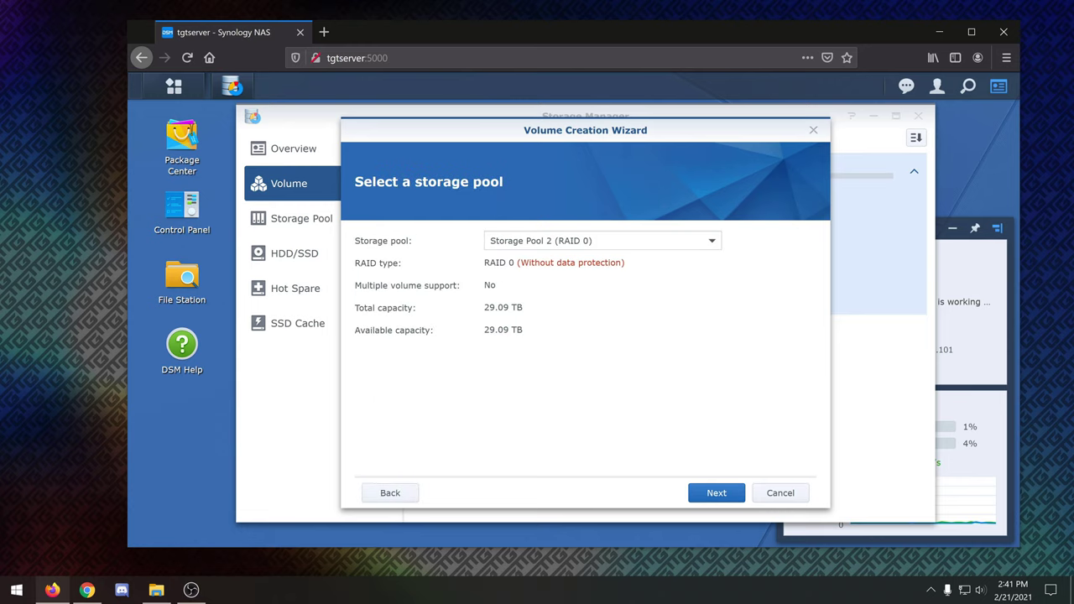
{"action": "key", "text": "Down"}
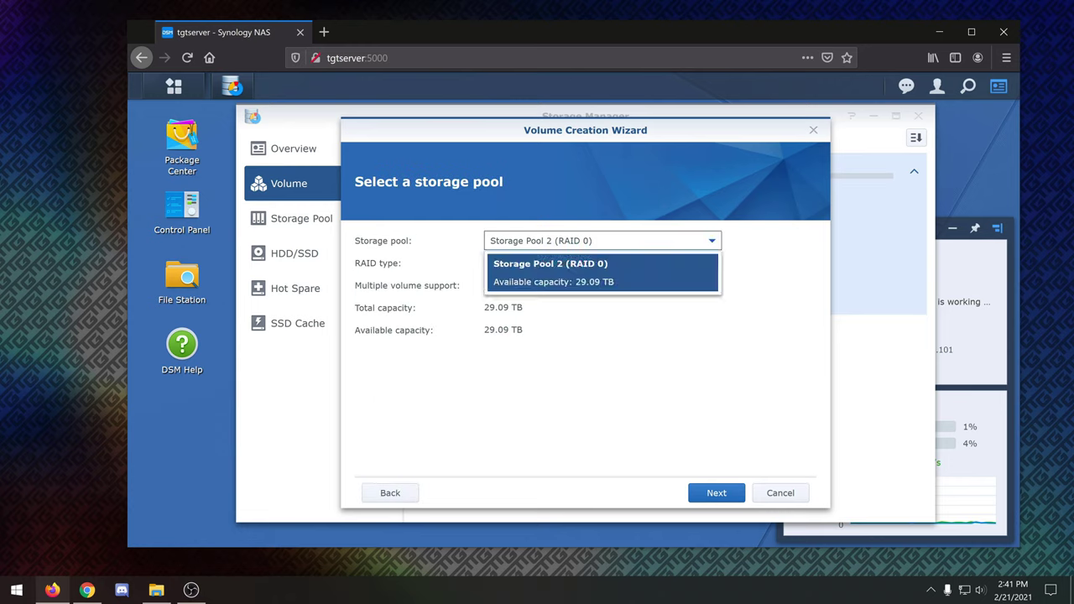
{"action": "key", "text": "Return"}
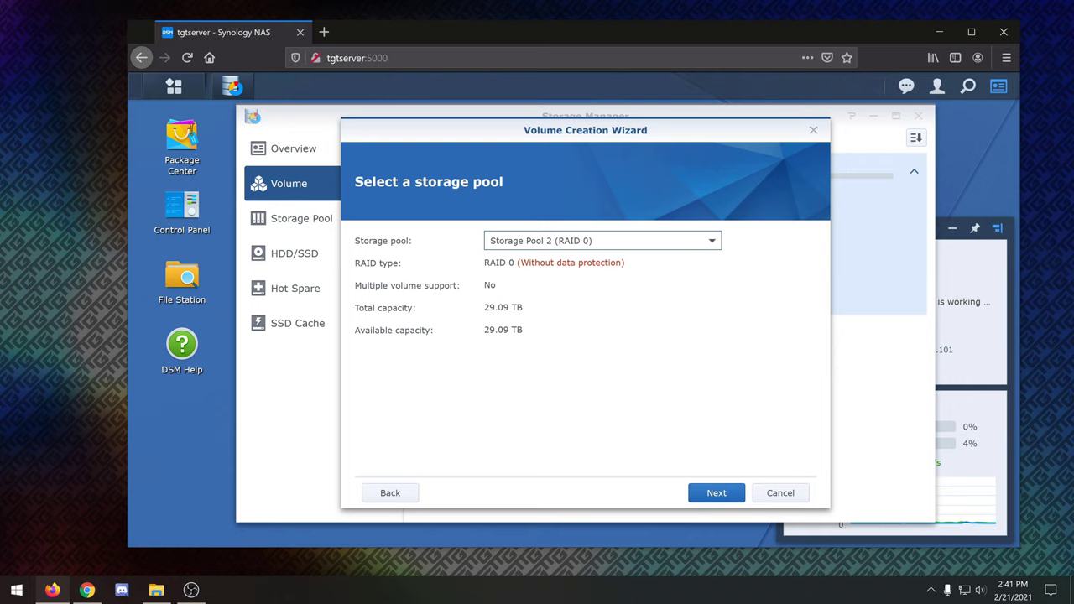
{"action": "key", "text": "Return"}
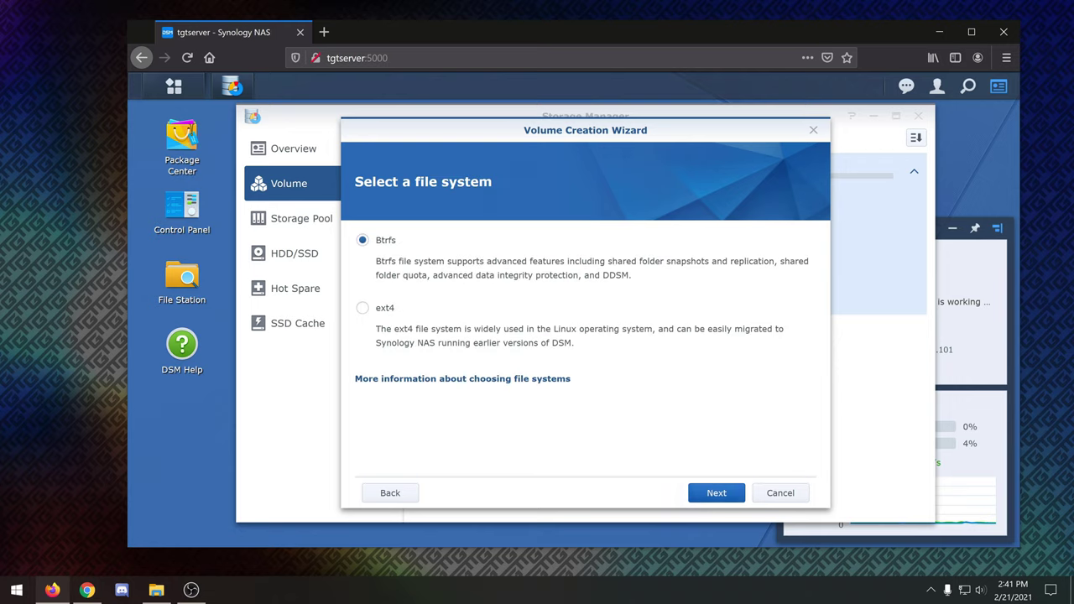
{"action": "key", "text": "Return"}
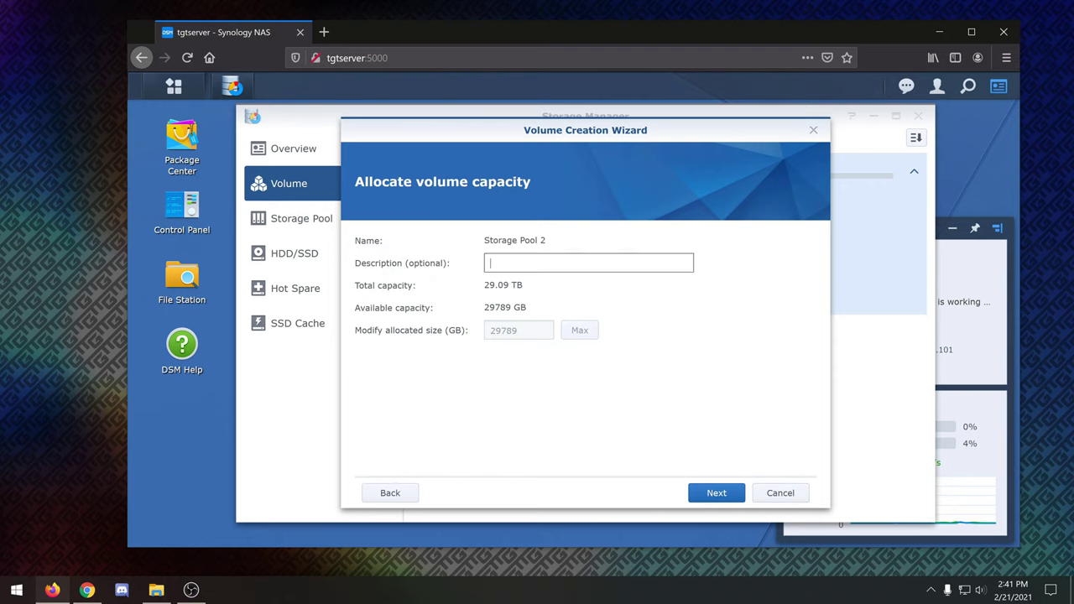
Describe the Storage Pool 2 volume as "Movie Storage" and apply its settings to create it.
{"action": "type", "text": "Movies S"}
{"action": "key", "text": "BackSpace"}
{"action": "key", "text": "BackSpace"}
{"action": "key", "text": "BackSpace"}
{"action": "key", "text": "BackSpace"}
{"action": "key", "text": "BackSpace"}
{"action": "key", "text": "BackSpace"}
{"action": "type", "text": "Storage"}
{"action": "left_click", "coordinate": [717, 493]}
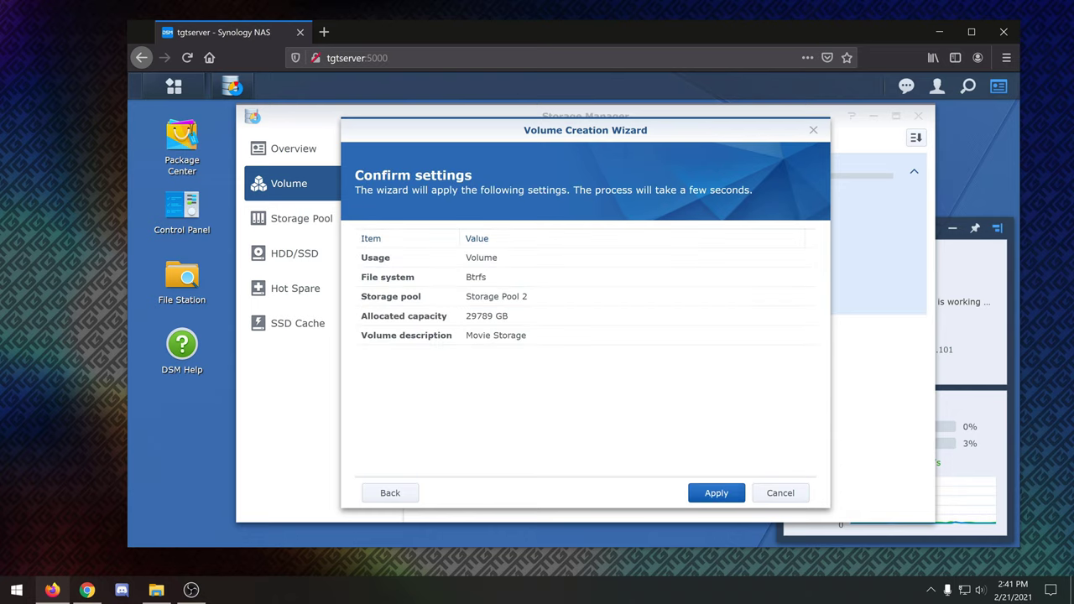
{"action": "left_click", "coordinate": [717, 493]}
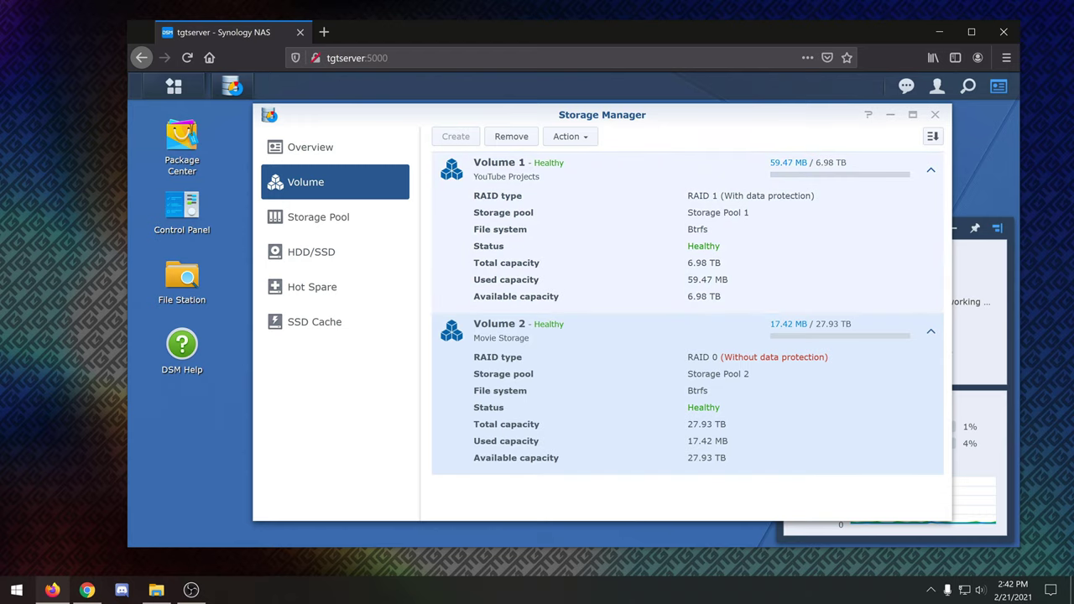
Set up a read-only SSD cache mounted on Volume 2 (Movie Storage), using Cache device 1.
{"action": "left_click", "coordinate": [315, 321]}
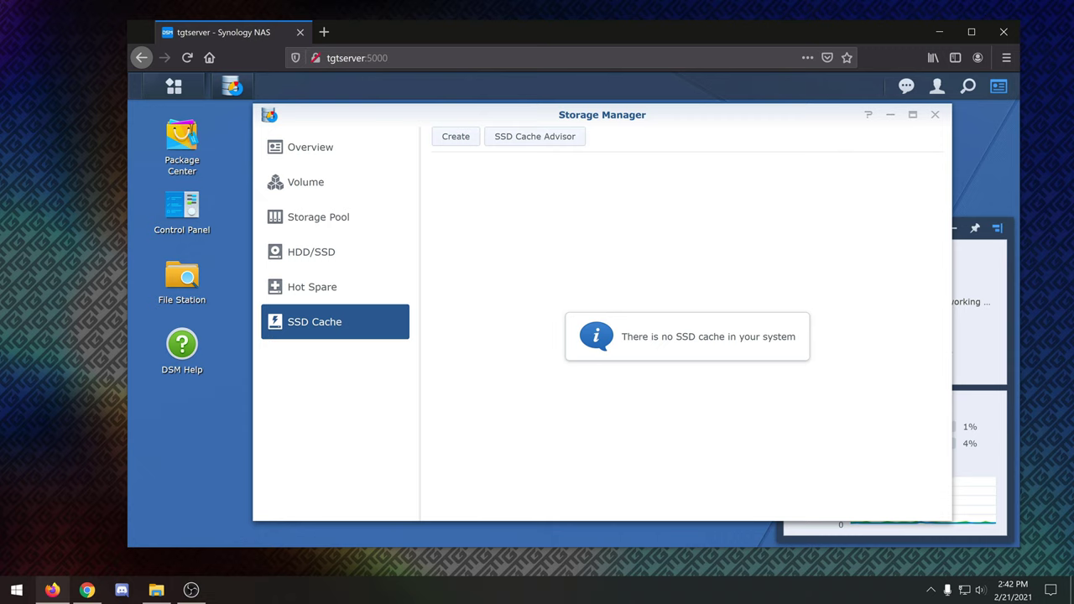
{"action": "left_click", "coordinate": [456, 136]}
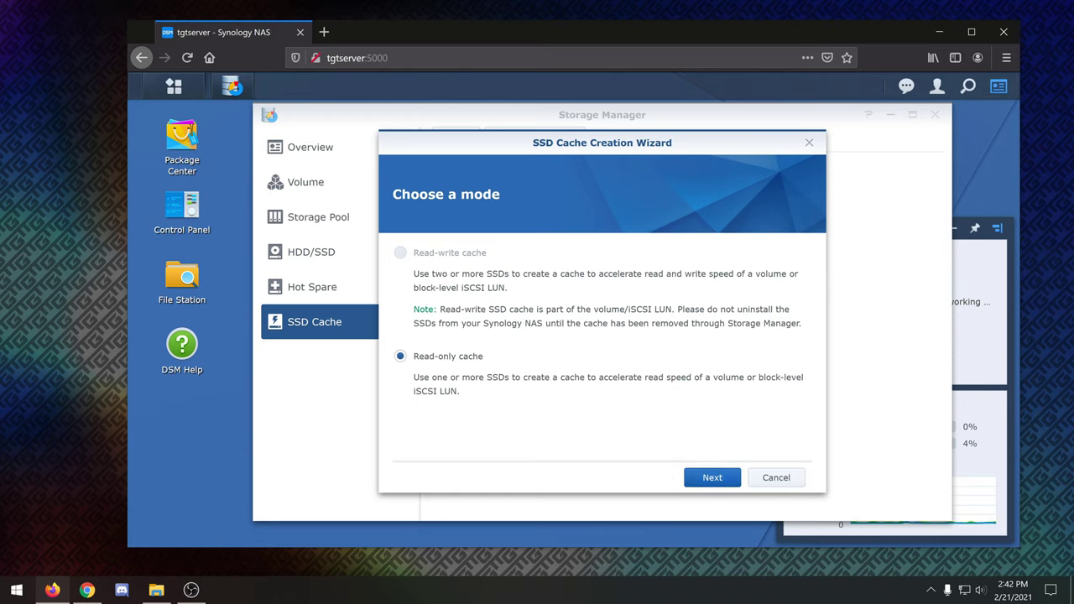
{"action": "left_click", "coordinate": [712, 478]}
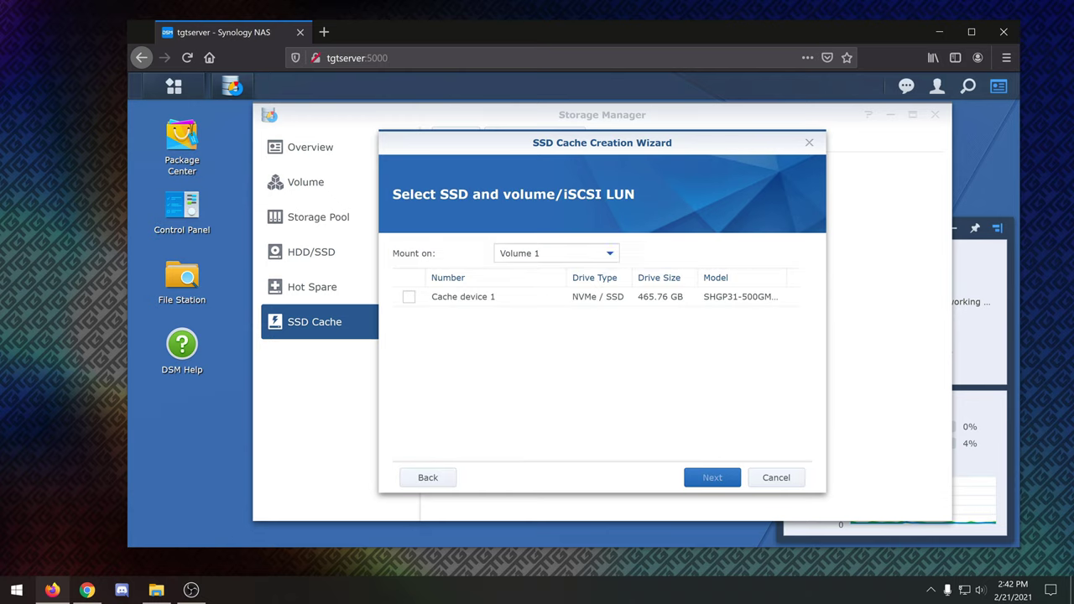
{"action": "left_click", "coordinate": [556, 253]}
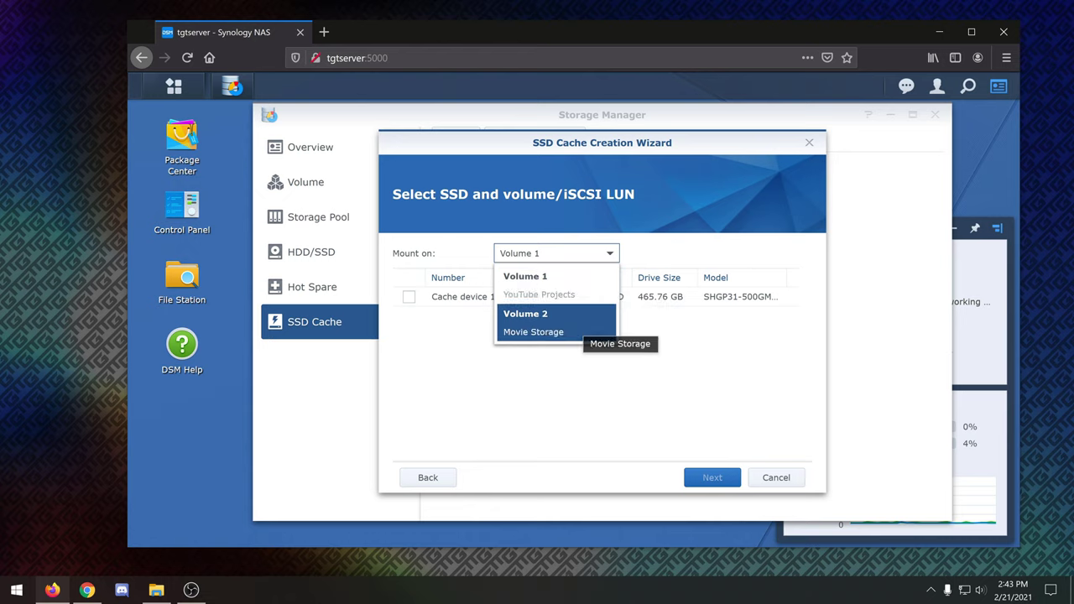
{"action": "left_click", "coordinate": [550, 323]}
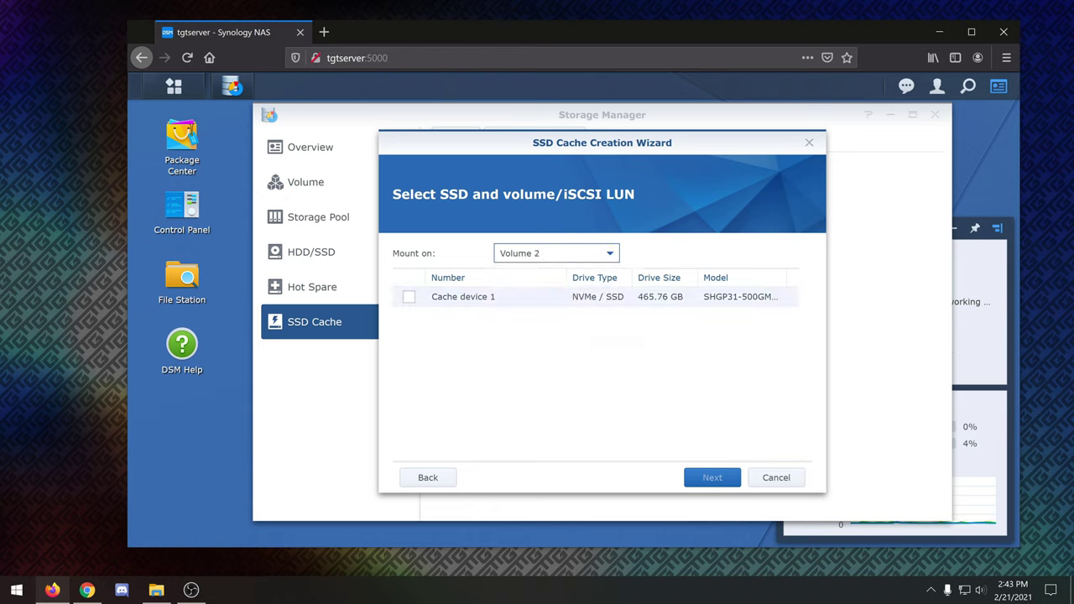
{"action": "left_click", "coordinate": [409, 297]}
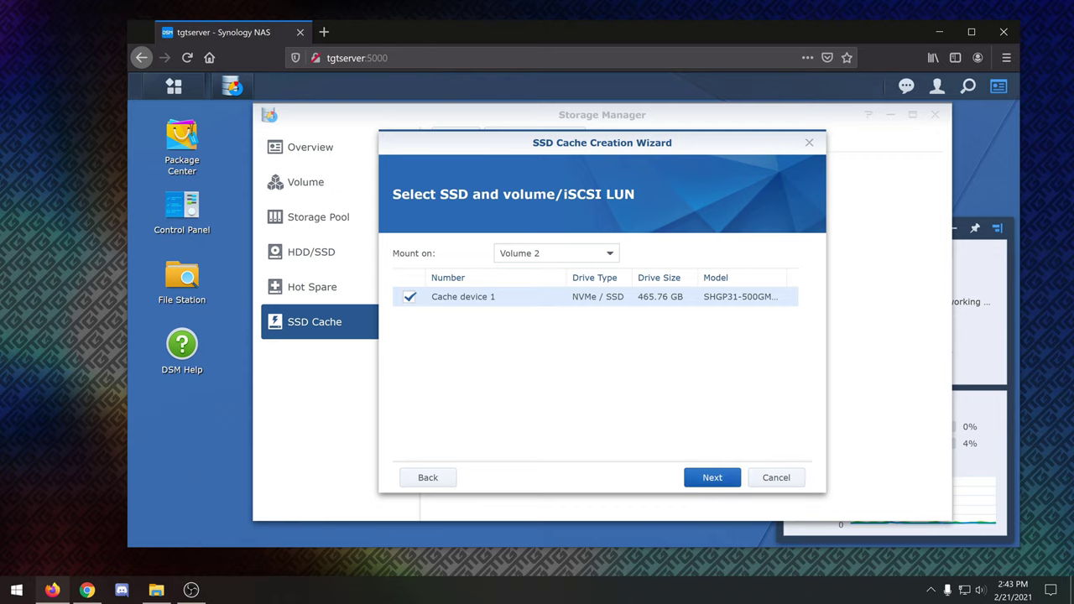
{"action": "left_click", "coordinate": [712, 478]}
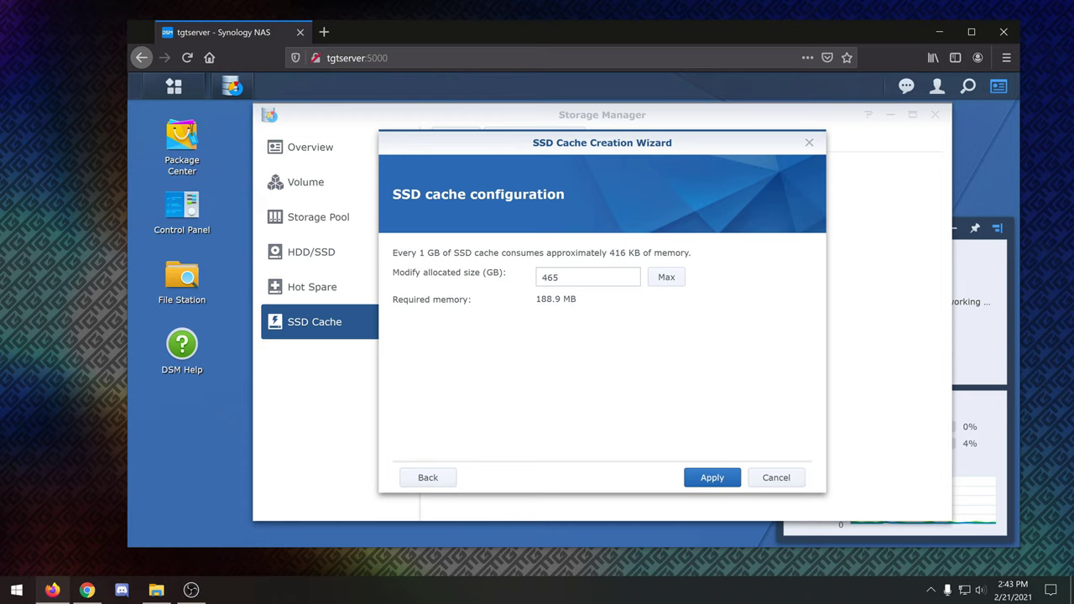
Create the SSD cache with 465 GB allocated, acknowledging SSD data removal and the temporary service stop.
{"action": "left_click", "coordinate": [711, 477]}
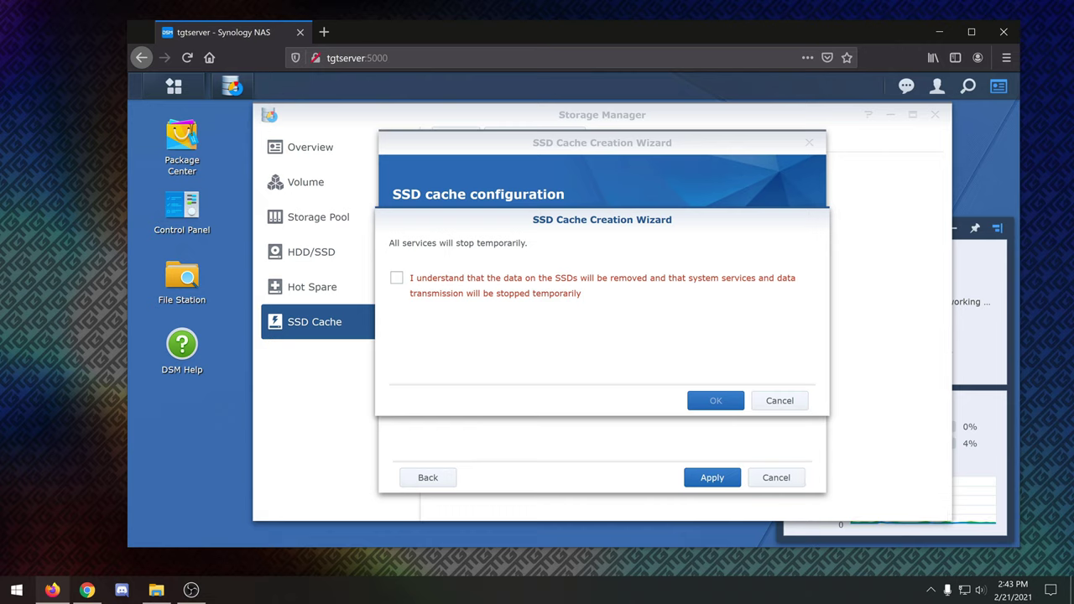
{"action": "left_click", "coordinate": [396, 277]}
{"action": "left_click", "coordinate": [716, 400]}
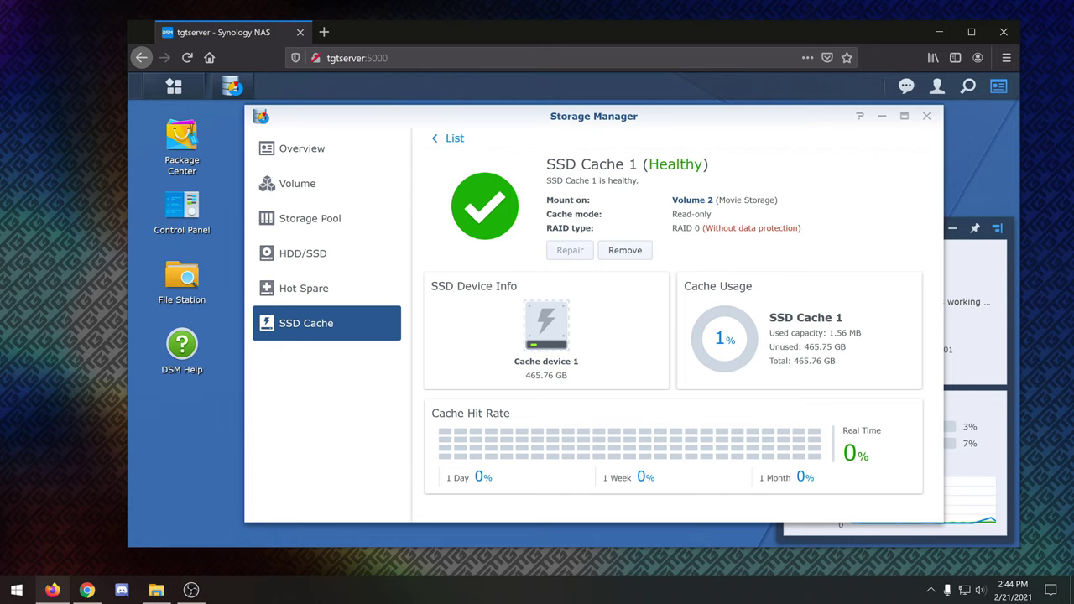
{"action": "left_click", "coordinate": [692, 200]}
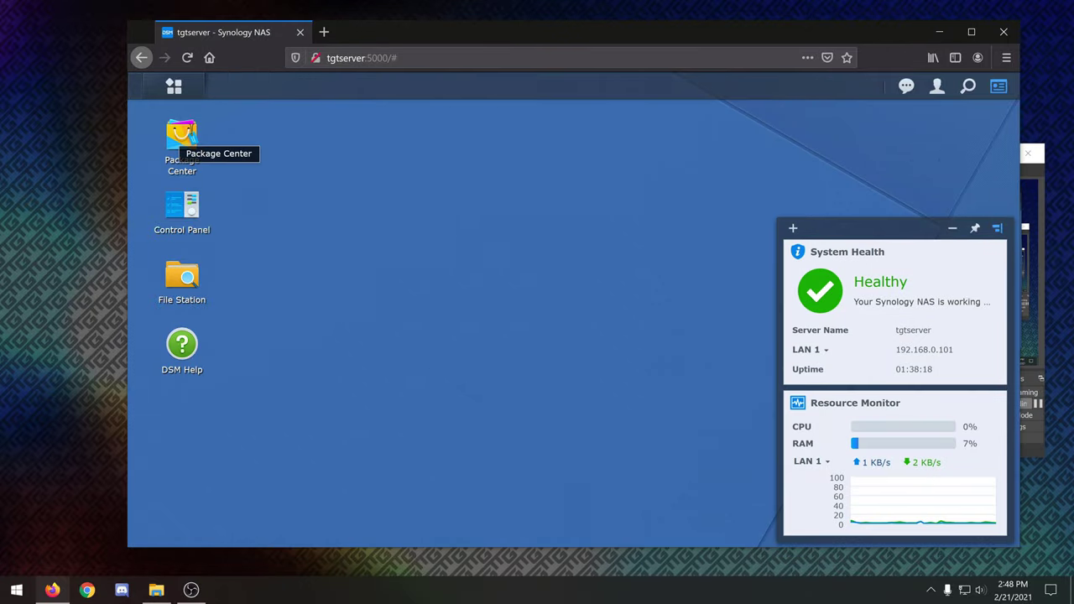
Search Package Center for "Plex Media Server" and open the package's details.
{"action": "left_click", "coordinate": [181, 139]}
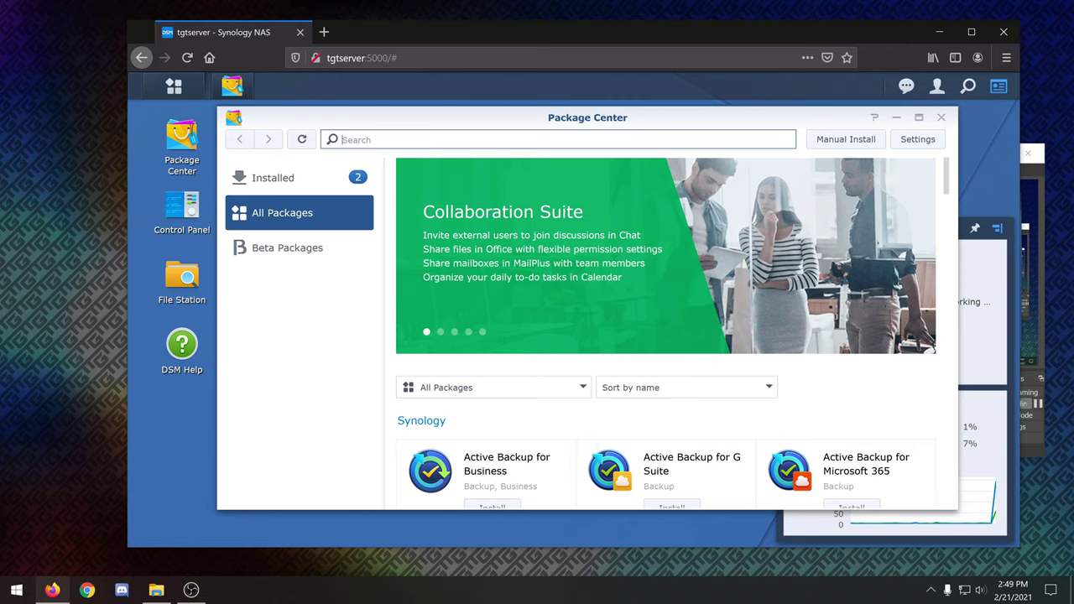
{"action": "type", "text": "Plex Media Server"}
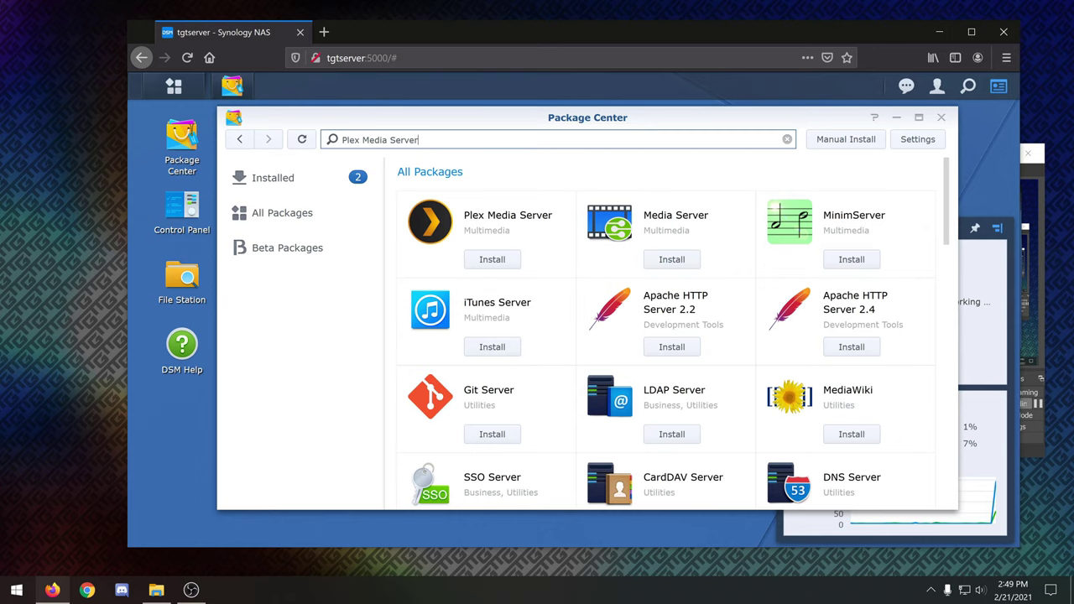
{"action": "left_click", "coordinate": [512, 217]}
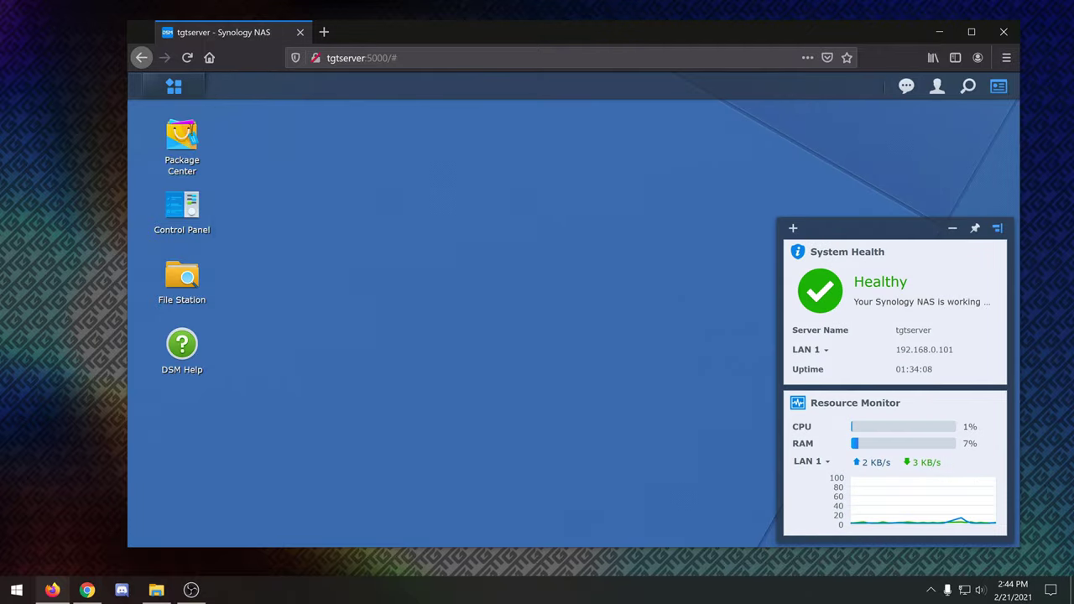
Start a new shared folder named "YouTube Projects" with the description "YouTube Projects/raw video and metadata storage.".
{"action": "left_click", "coordinate": [174, 86]}
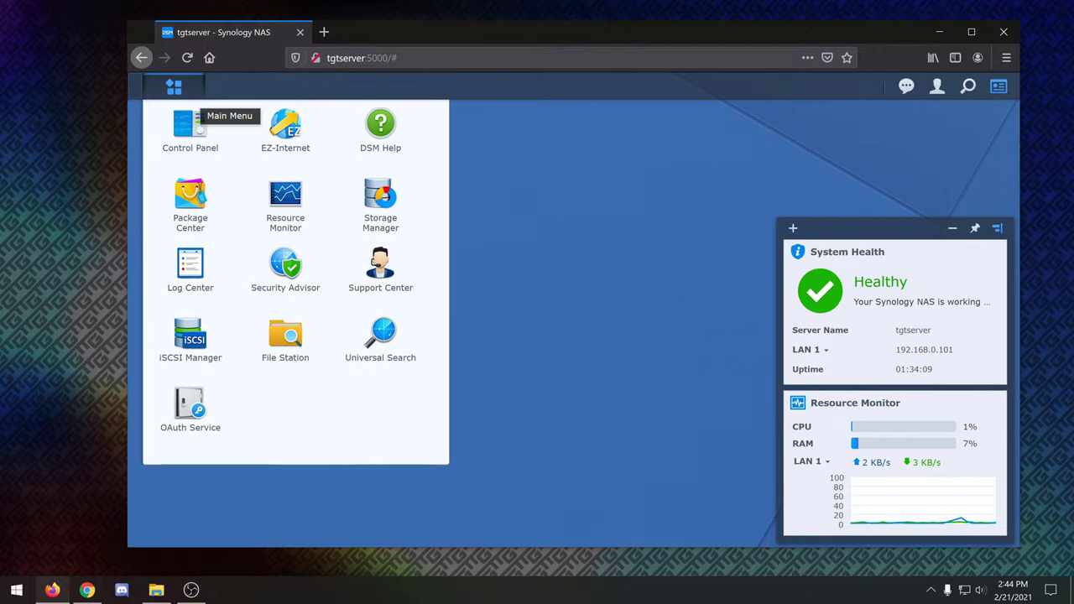
{"action": "left_click", "coordinate": [173, 86]}
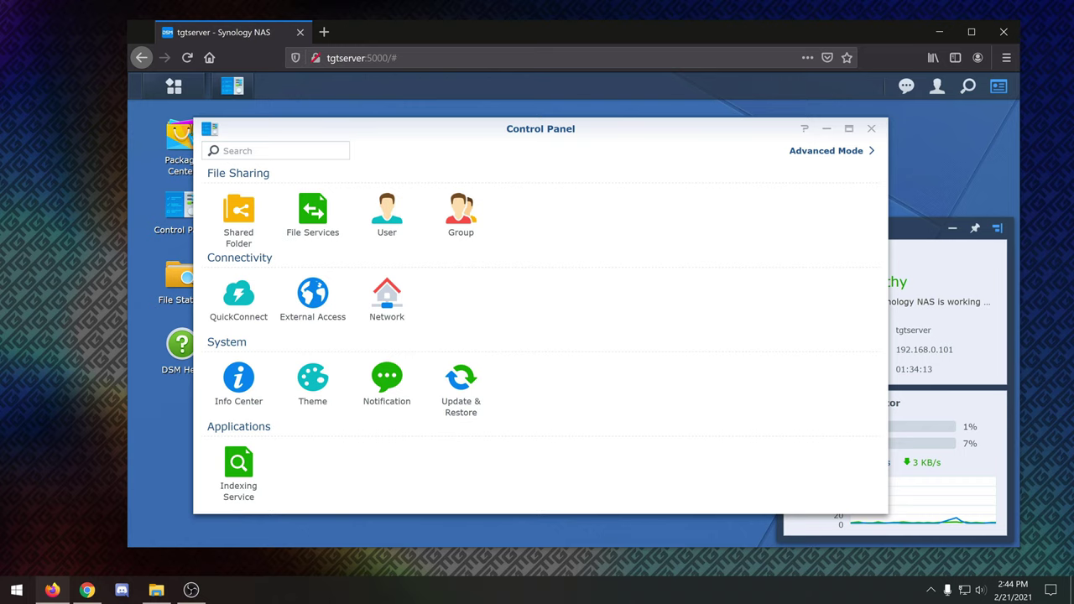
{"action": "left_click", "coordinate": [238, 215]}
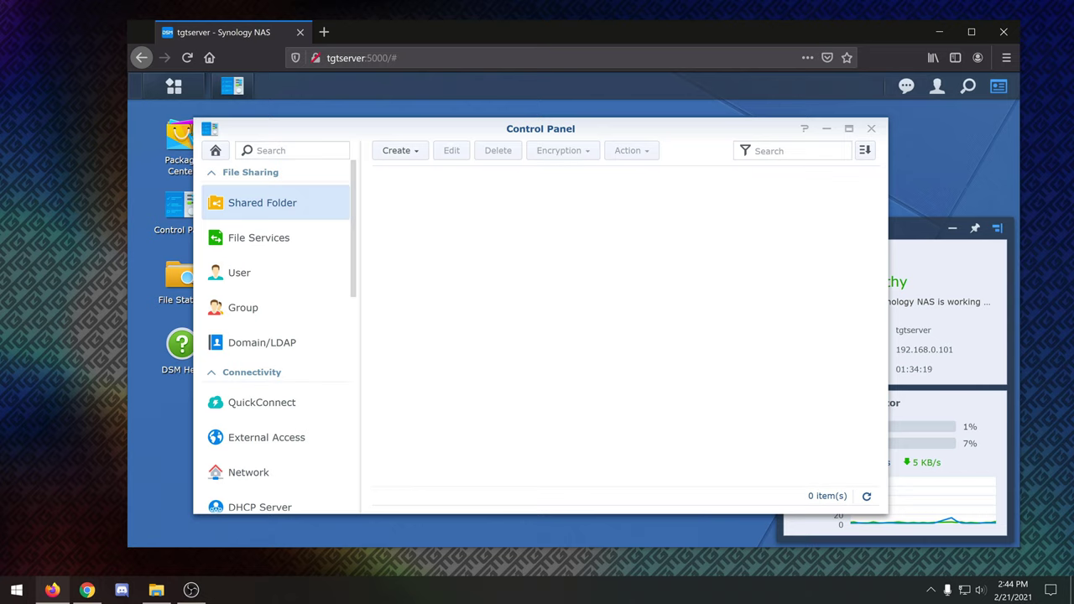
{"action": "left_click", "coordinate": [399, 151]}
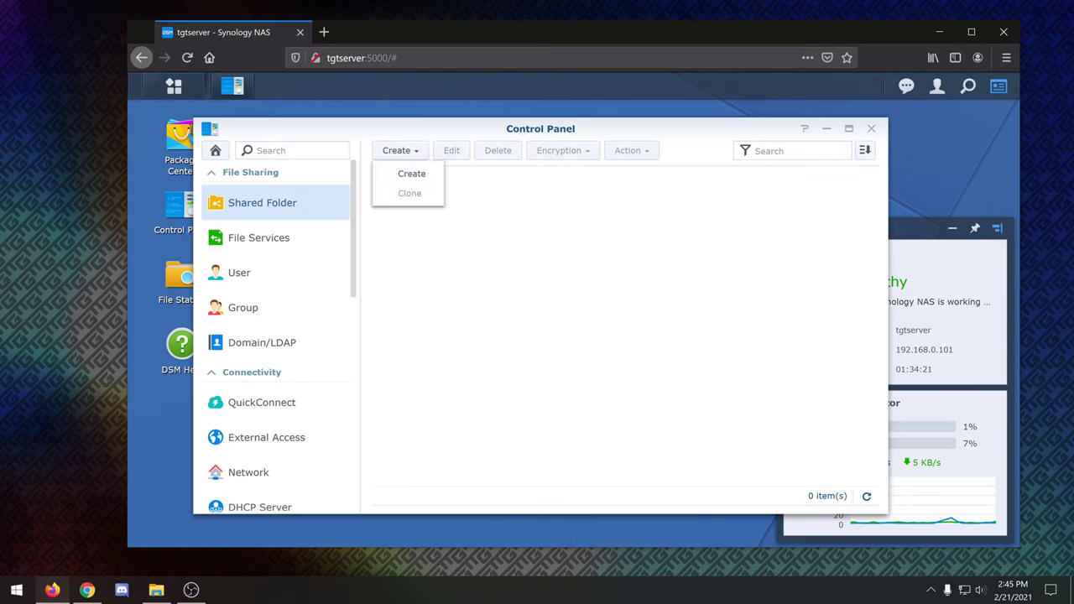
{"action": "left_click", "coordinate": [412, 173]}
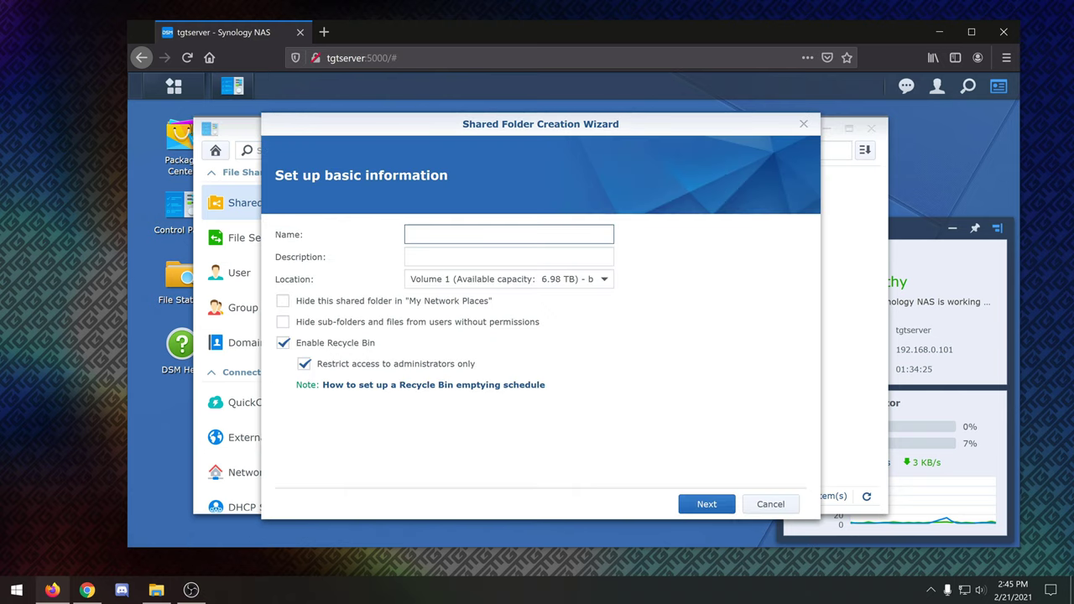
{"action": "type", "text": "YouTube Projects"}
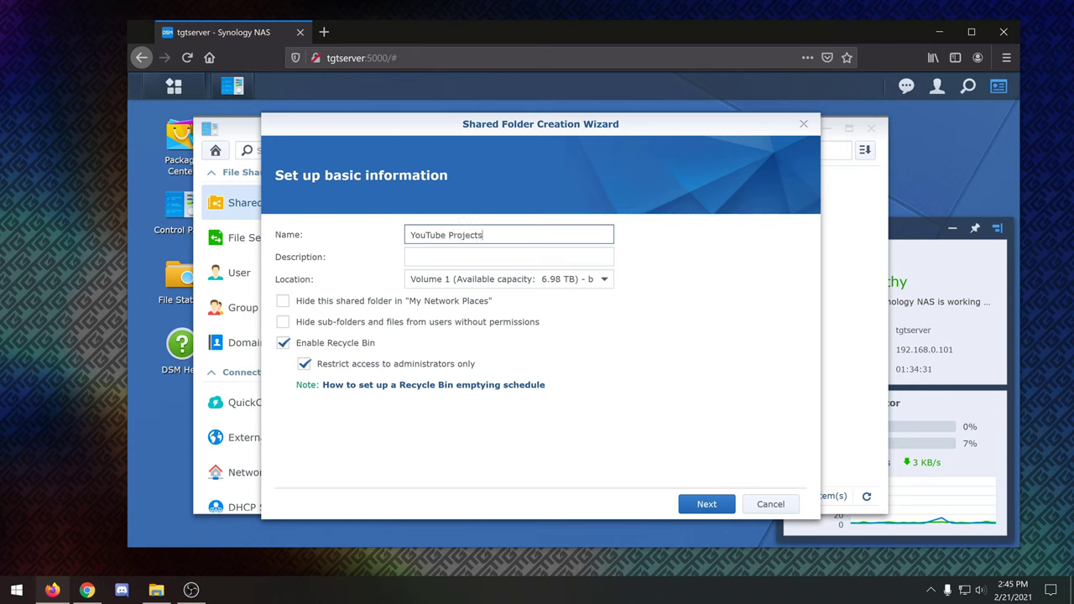
{"action": "key", "text": "Tab"}
{"action": "type", "text": "YouTube Projects/raw video and metadata storage."}
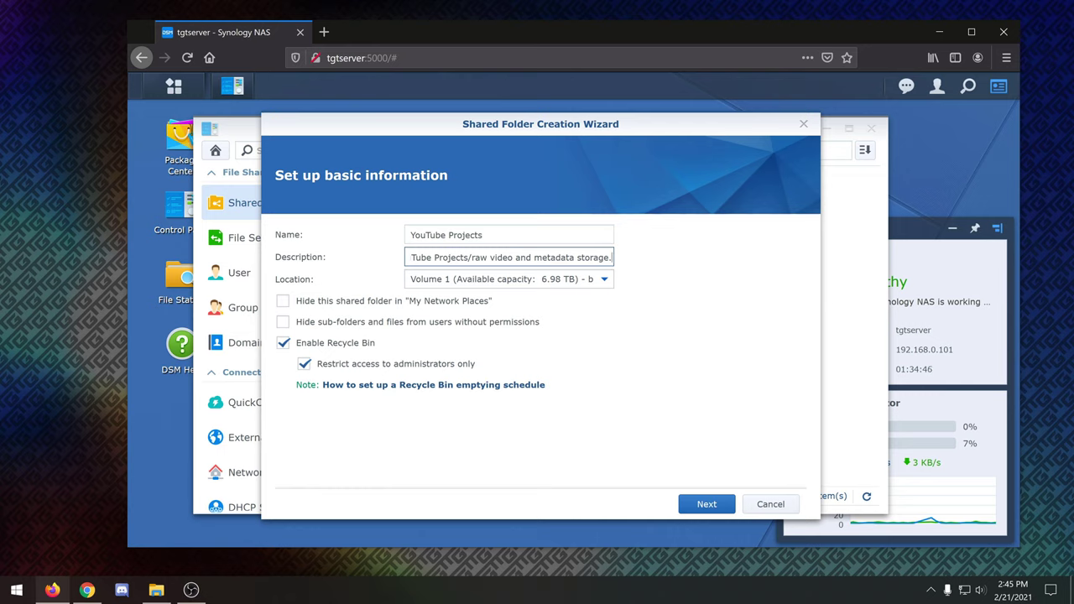
Create the YouTube Projects folder on Volume 1 without encryption, data checksum or quota, and accept its default permissions.
{"action": "key", "text": "Tab"}
{"action": "key", "text": "Down"}
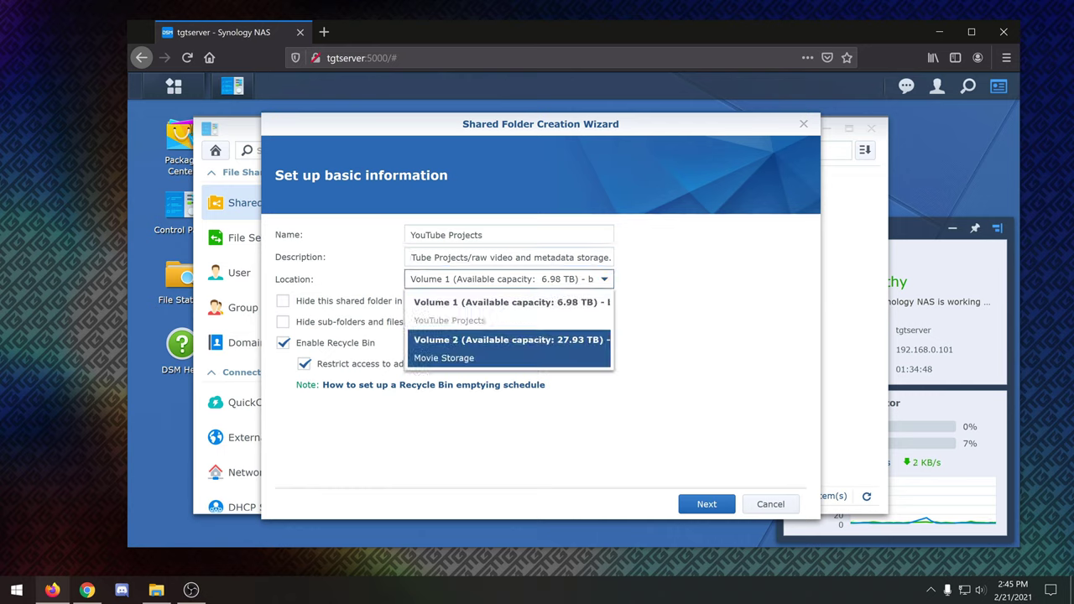
{"action": "key", "text": "Return"}
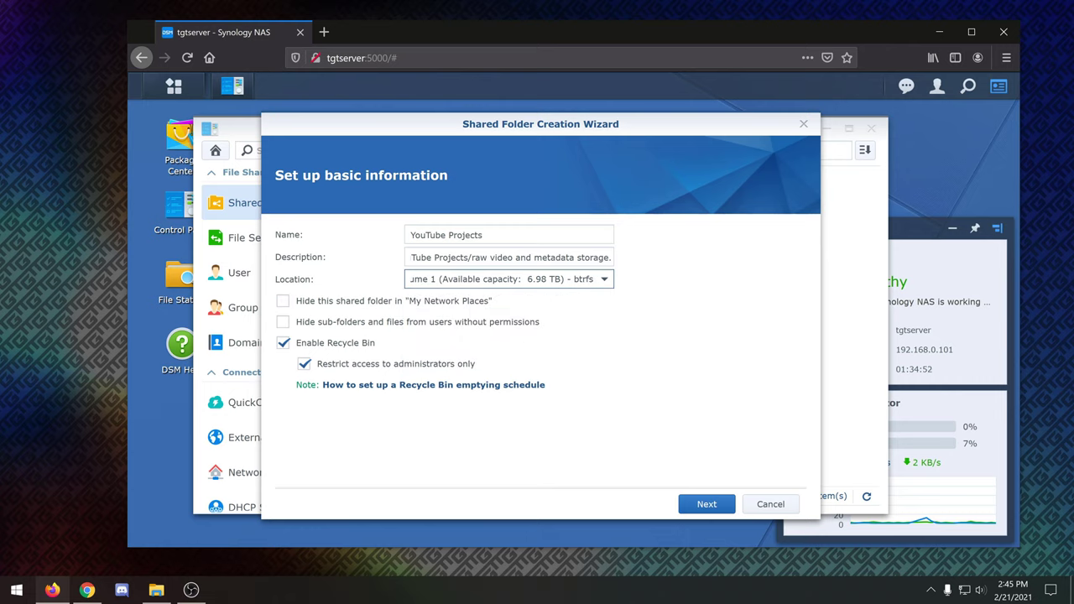
{"action": "key", "text": "Return"}
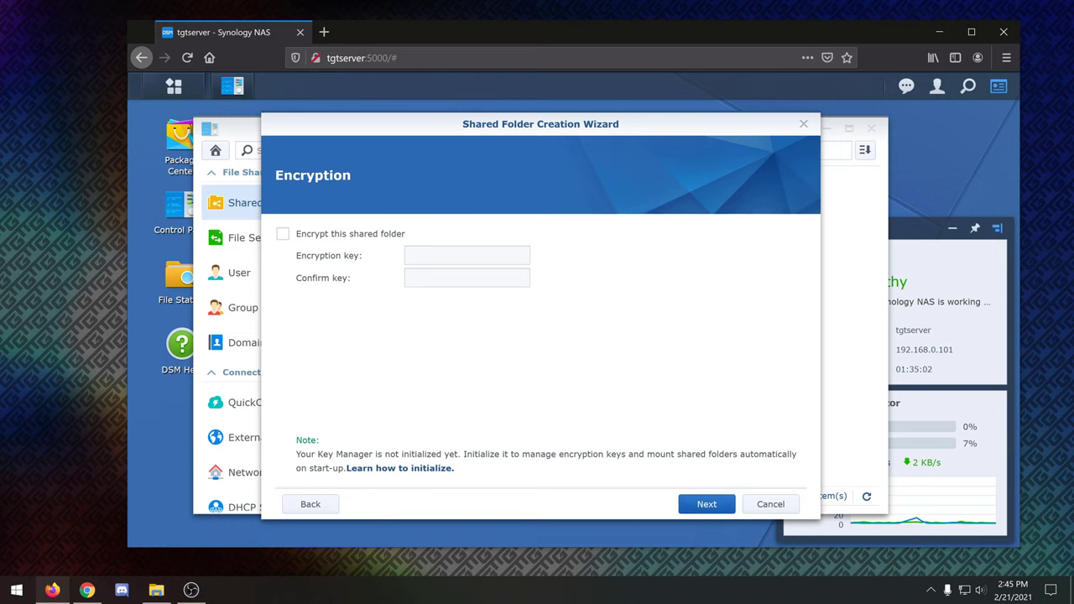
{"action": "key", "text": "Return"}
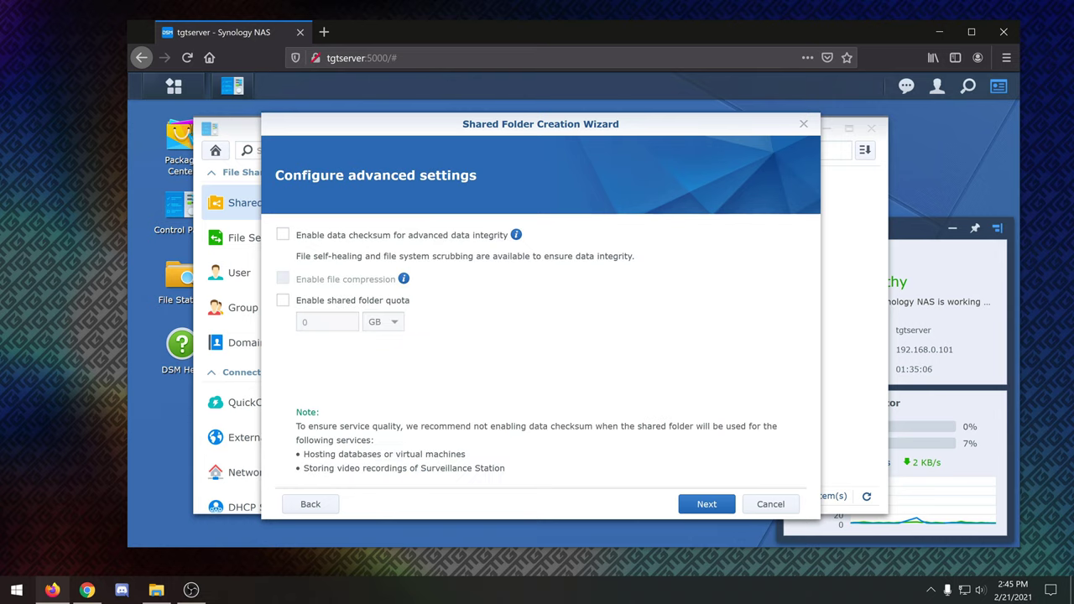
{"action": "mouse_move", "coordinate": [516, 236]}
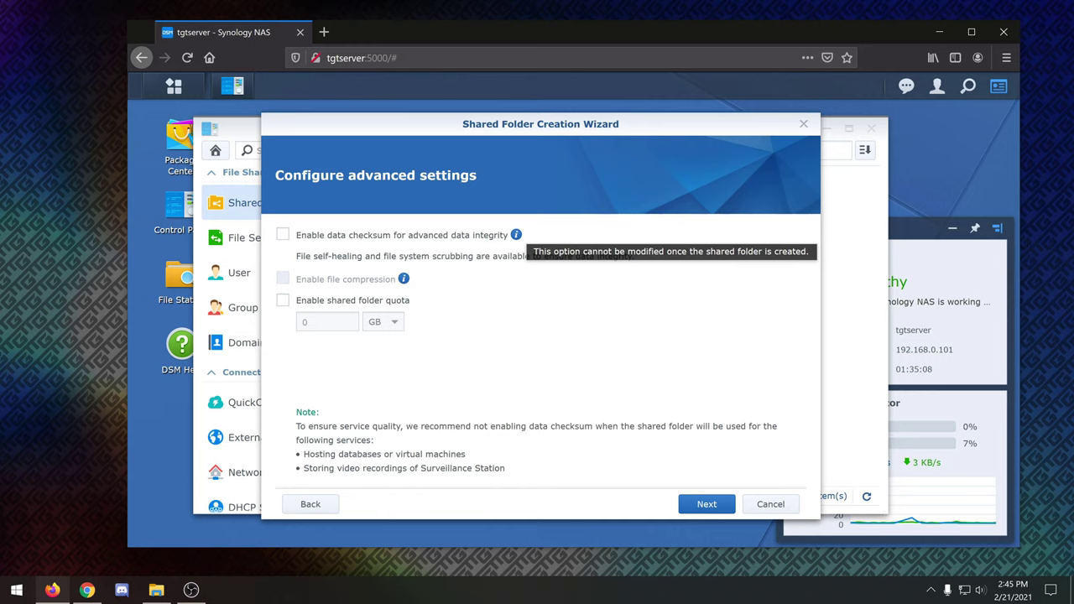
{"action": "key", "text": "Return"}
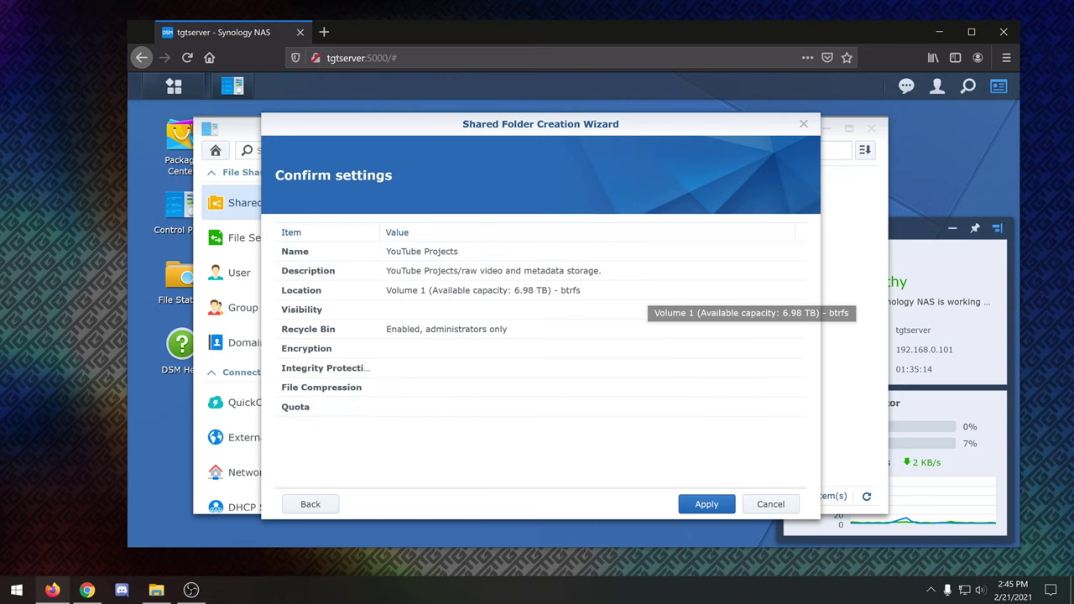
{"action": "left_click", "coordinate": [707, 503]}
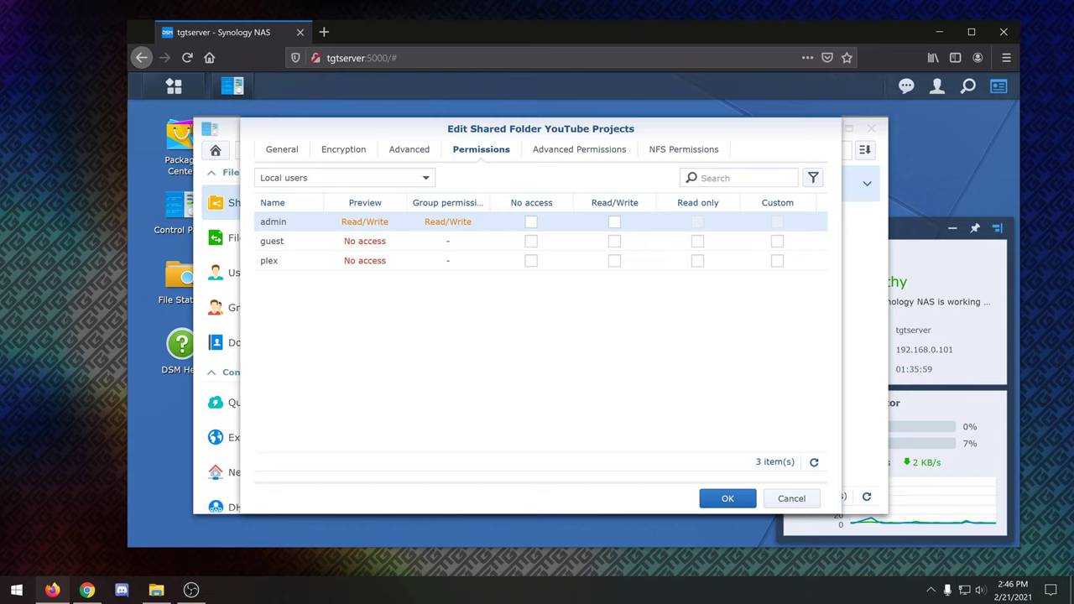
{"action": "left_click", "coordinate": [728, 499]}
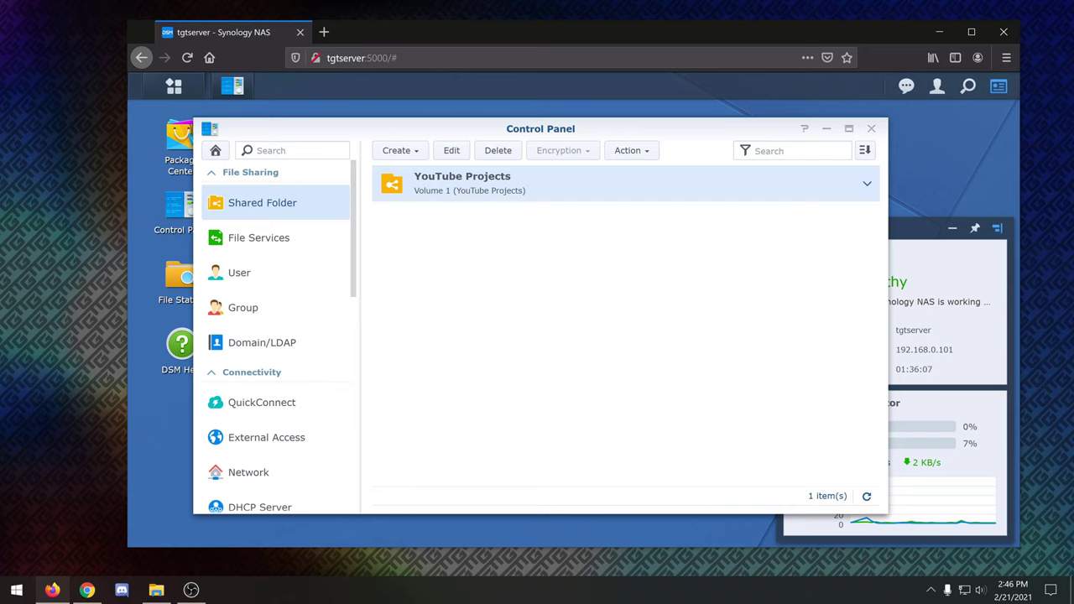
Start another shared folder on Volume 2 named "Movies", described as "Storage for movies shared on Plex Media Server.".
{"action": "left_click", "coordinate": [397, 151]}
{"action": "left_click", "coordinate": [404, 173]}
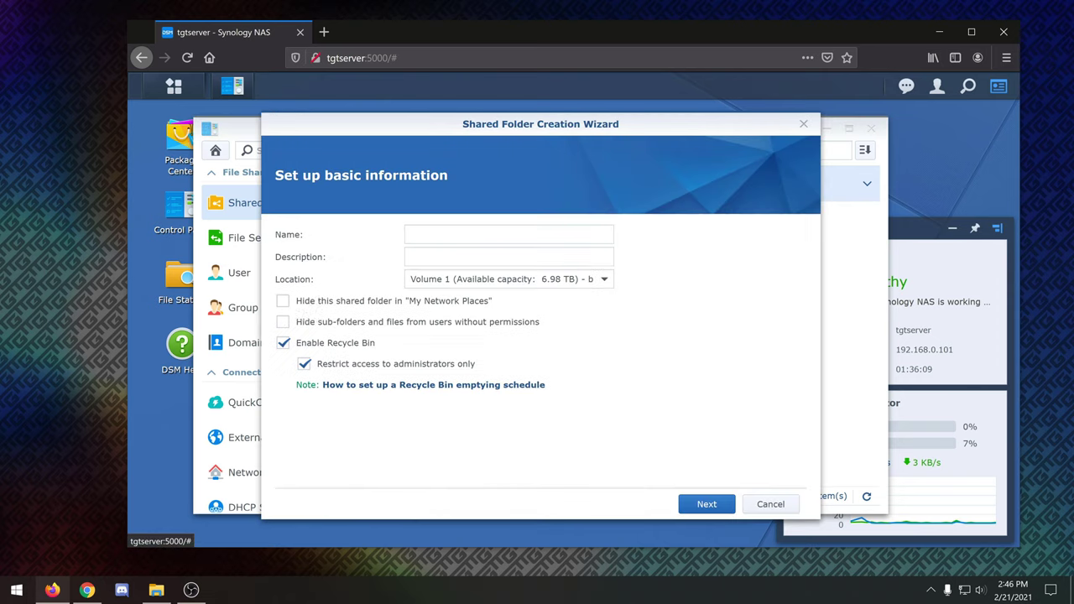
{"action": "left_click", "coordinate": [508, 278]}
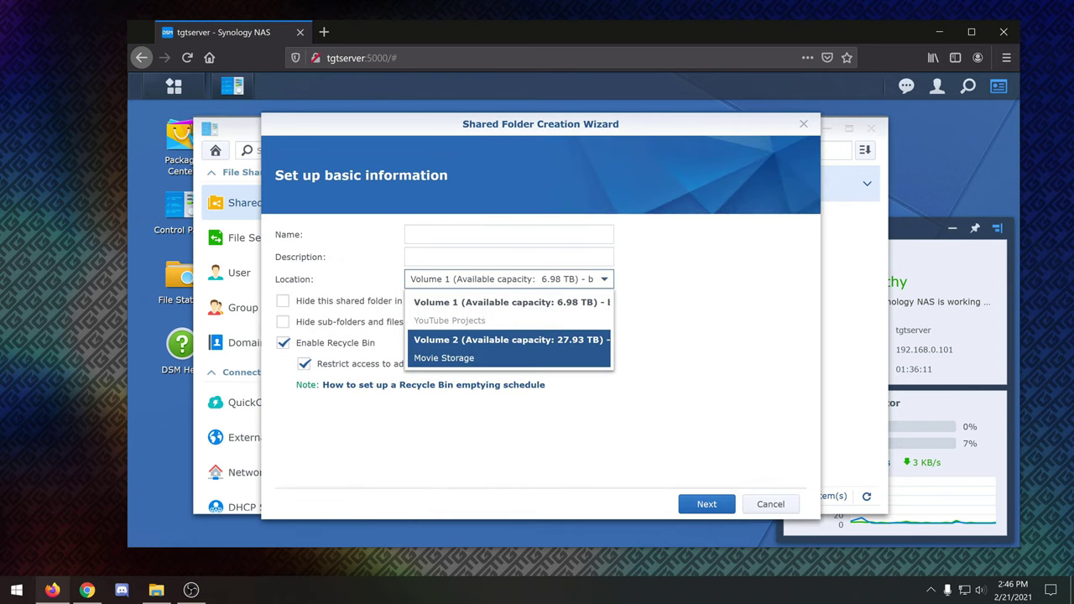
{"action": "left_click", "coordinate": [512, 348]}
{"action": "left_click", "coordinate": [504, 235]}
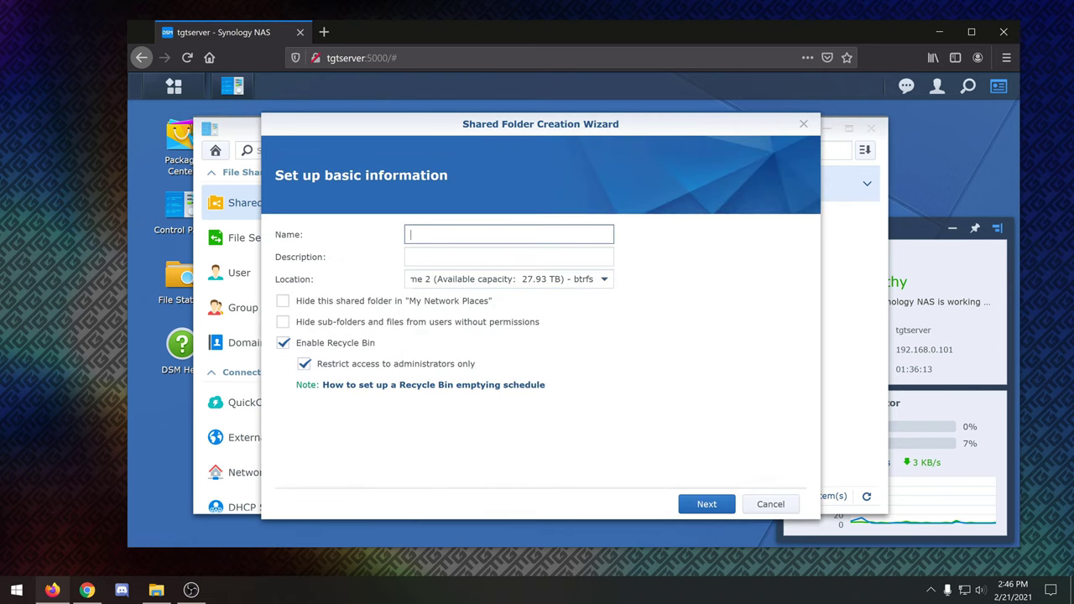
{"action": "type", "text": "Movies"}
{"action": "key", "text": "Tab"}
{"action": "type", "text": "Storage for movies shared on Plex Media Server."}
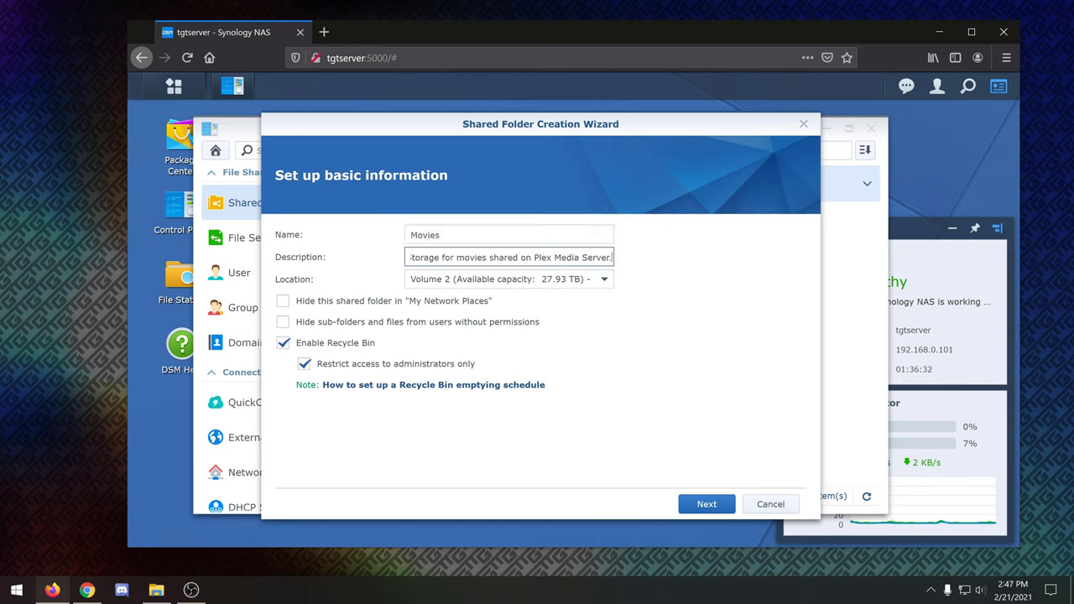
Leave encryption and the advanced options off for the Movies shared folder and apply its settings.
{"action": "left_click", "coordinate": [707, 504]}
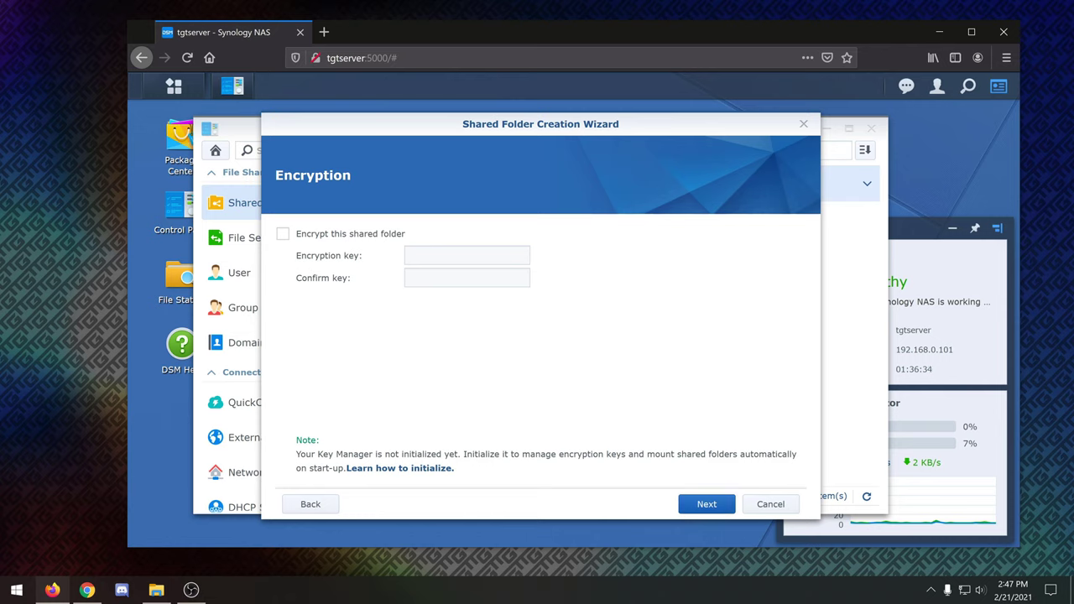
{"action": "left_click", "coordinate": [707, 504]}
{"action": "left_click", "coordinate": [706, 503]}
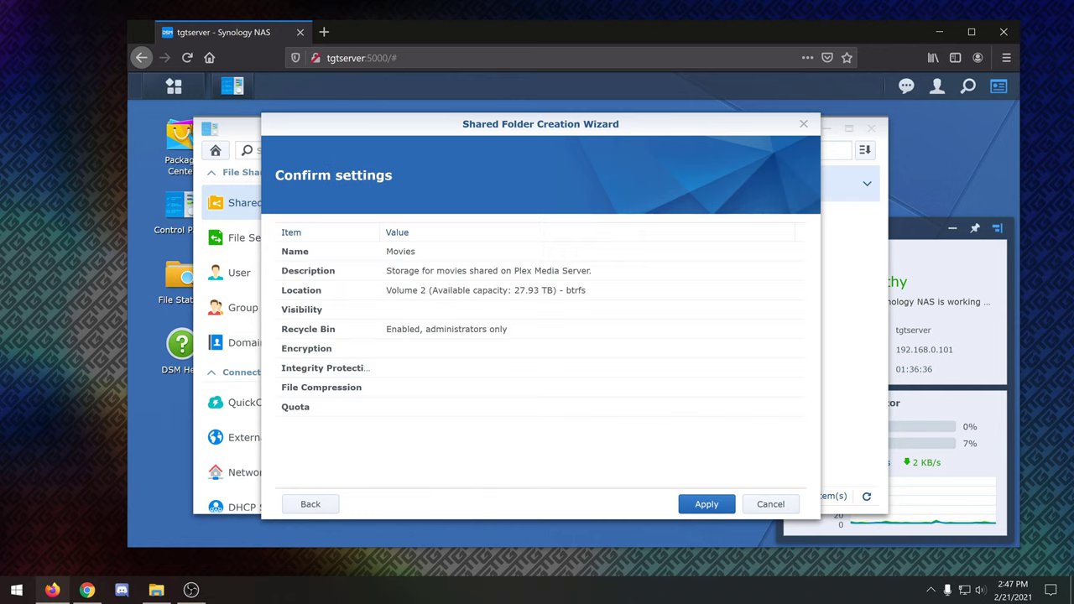
{"action": "left_click", "coordinate": [707, 504]}
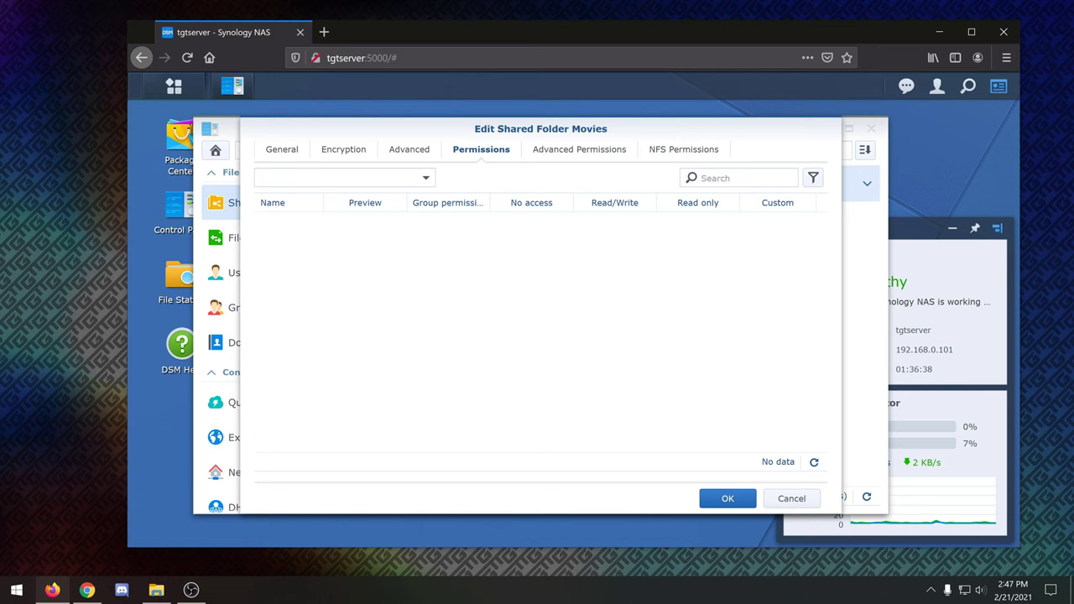
Grant an account read/write permission on the Movies shared folder.
{"action": "left_click", "coordinate": [615, 261]}
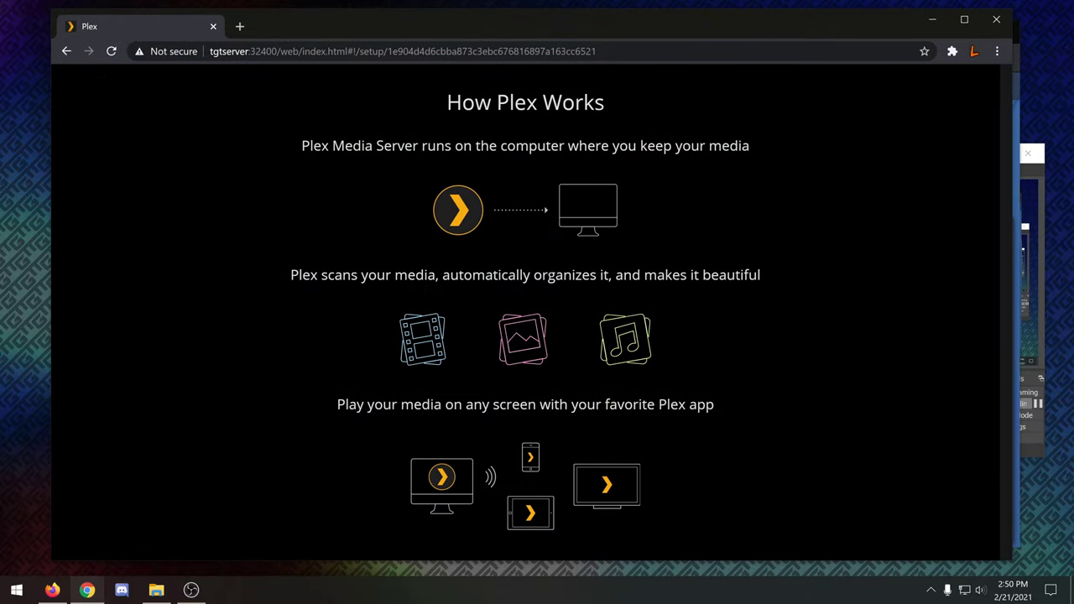
Acknowledge the How Plex Works introduction in Plex and dismiss the Plex Pass subscription offer.
{"action": "scroll", "coordinate": [525, 311], "scroll_direction": "down", "scroll_amount": 1}
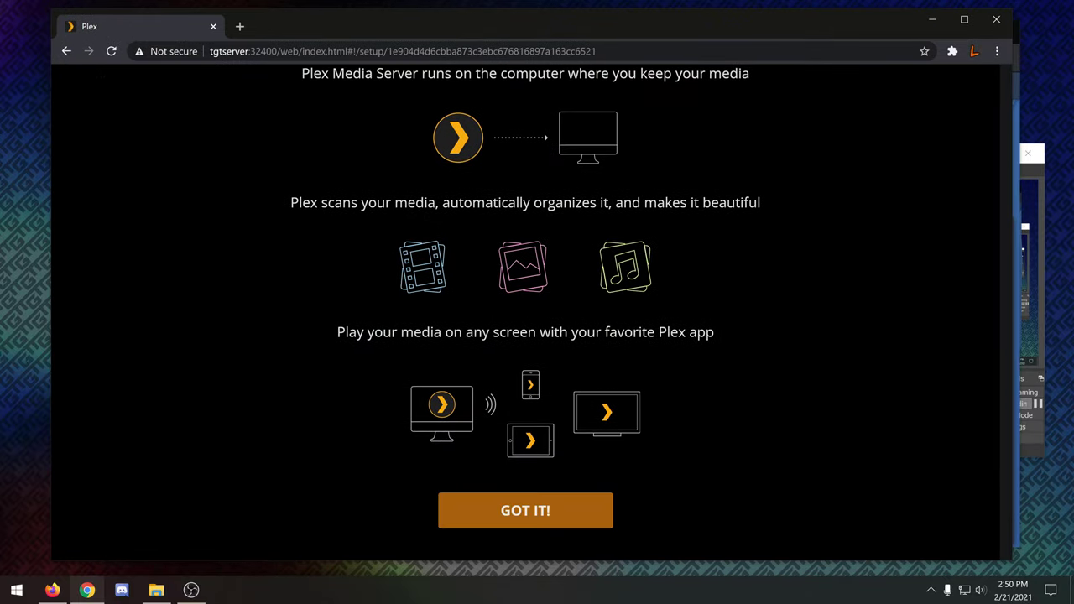
{"action": "left_click", "coordinate": [526, 511]}
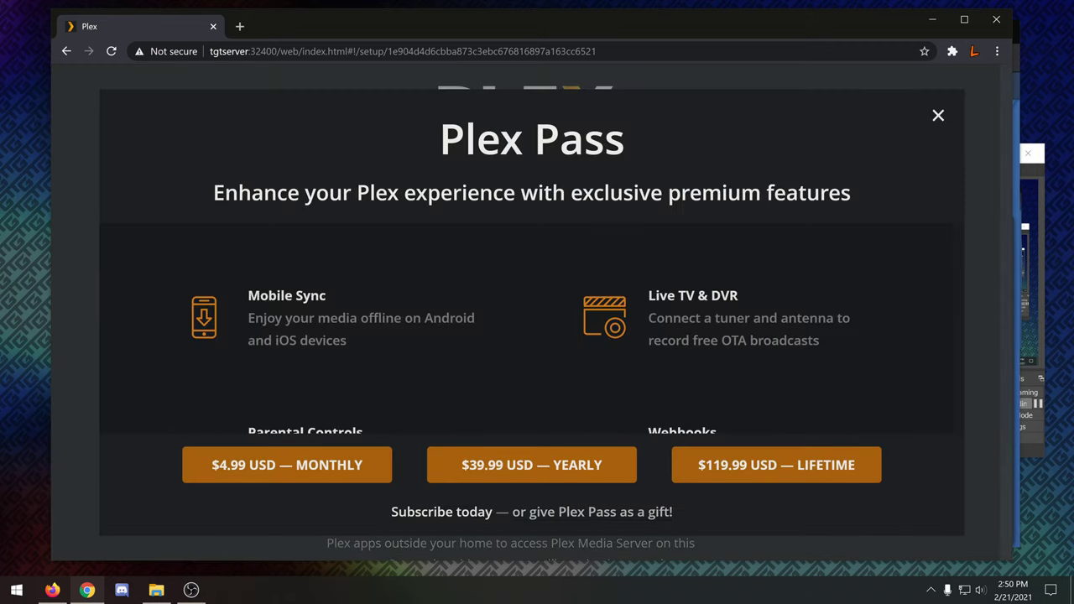
{"action": "scroll", "coordinate": [526, 327], "scroll_direction": "down", "scroll_amount": 3}
{"action": "left_click", "coordinate": [939, 115]}
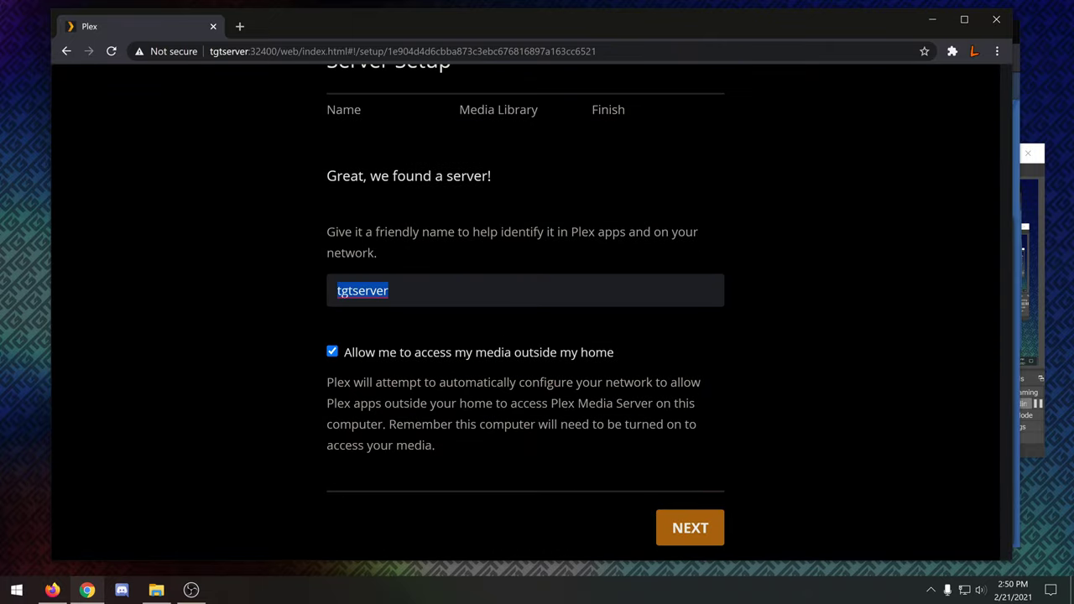
Name the Plex server "SynologyServer", disable media access from outside the home, and continue to the media library setup.
{"action": "type", "text": "SynologyServer"}
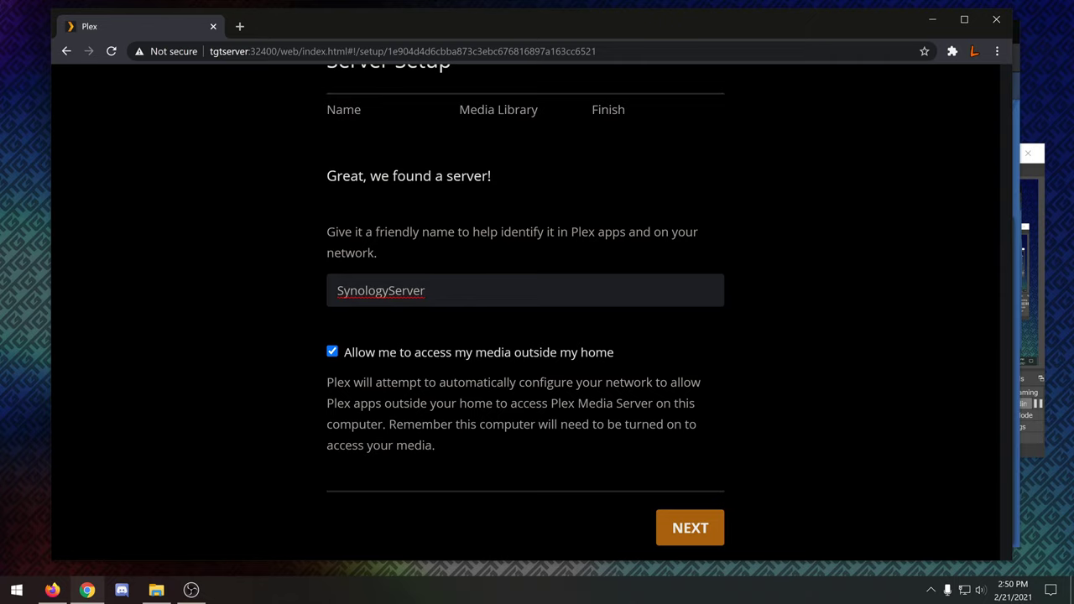
{"action": "left_click", "coordinate": [332, 351]}
{"action": "scroll", "coordinate": [525, 310], "scroll_direction": "up", "scroll_amount": 2}
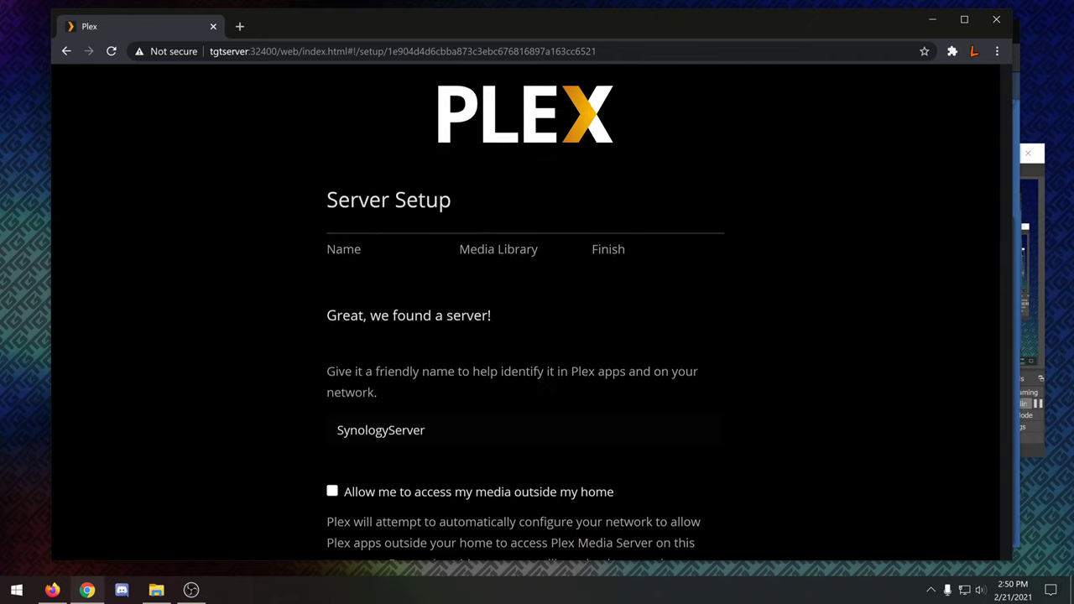
{"action": "scroll", "coordinate": [525, 311], "scroll_direction": "down", "scroll_amount": 2}
{"action": "key", "text": "Return"}
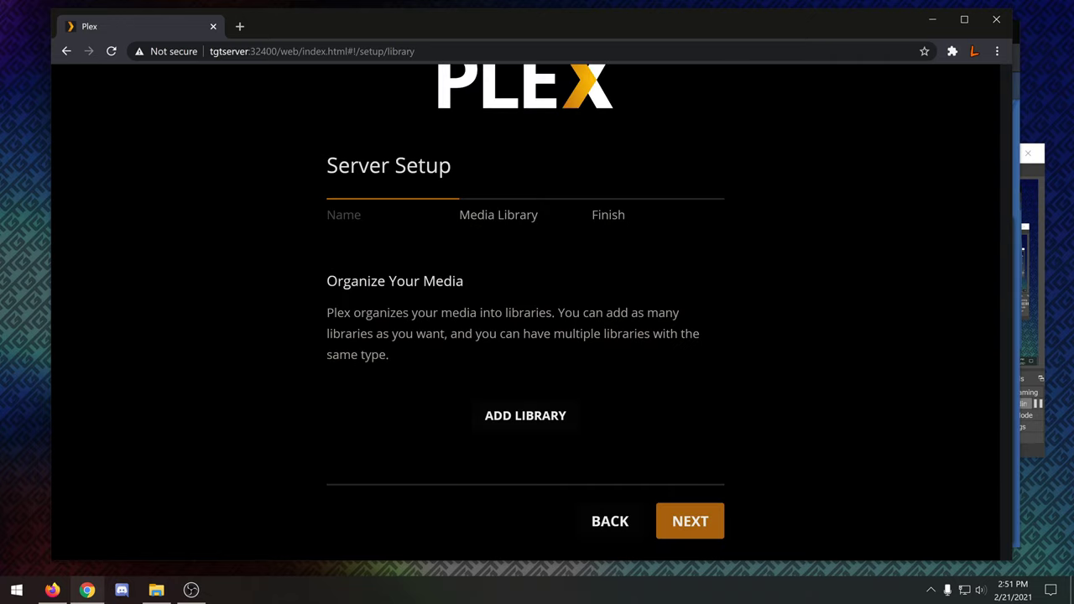
Start a new Plex library of type Movies, keeping the name Movies and English as the language.
{"action": "left_click", "coordinate": [526, 416]}
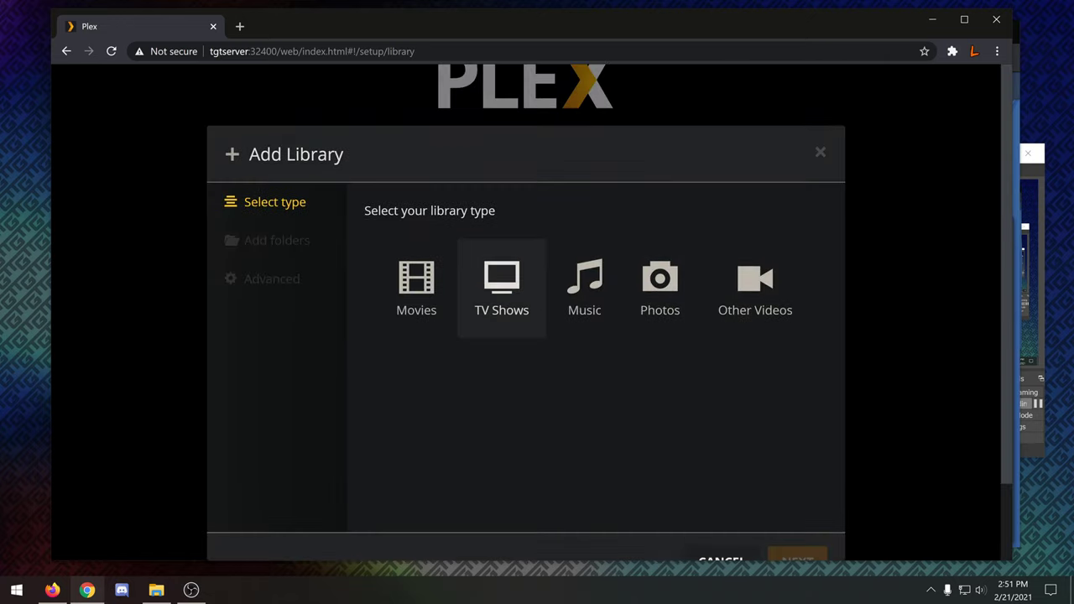
{"action": "left_click", "coordinate": [585, 288]}
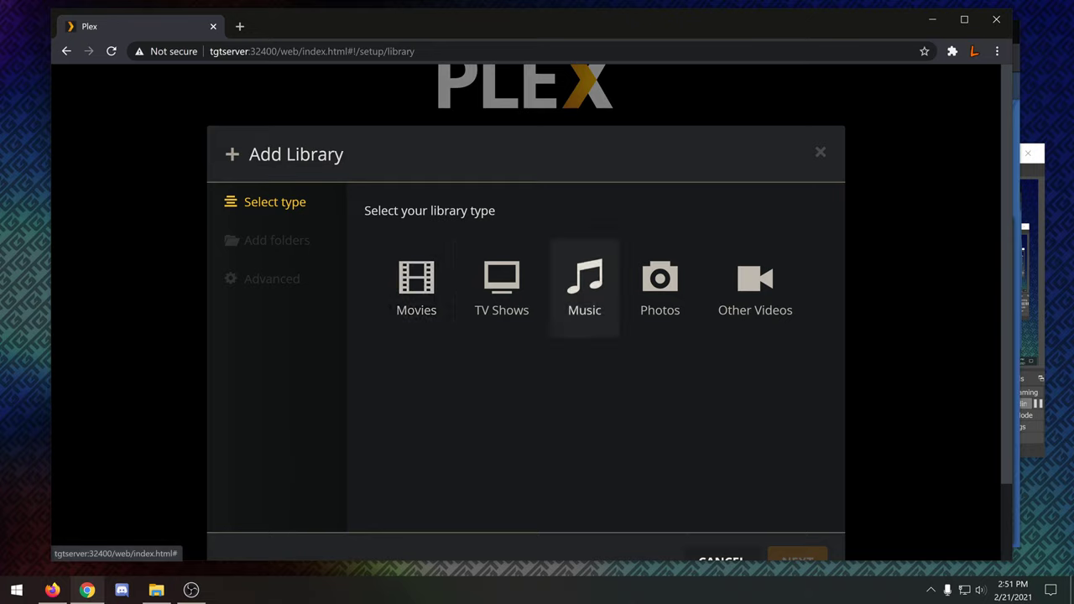
{"action": "left_click", "coordinate": [417, 288]}
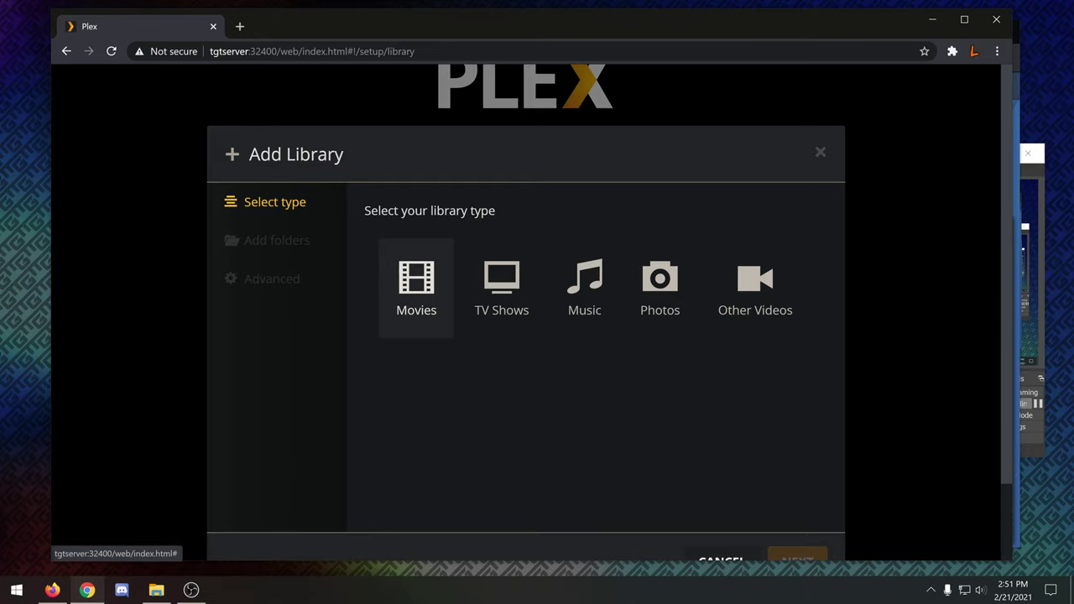
{"action": "left_click", "coordinate": [416, 288]}
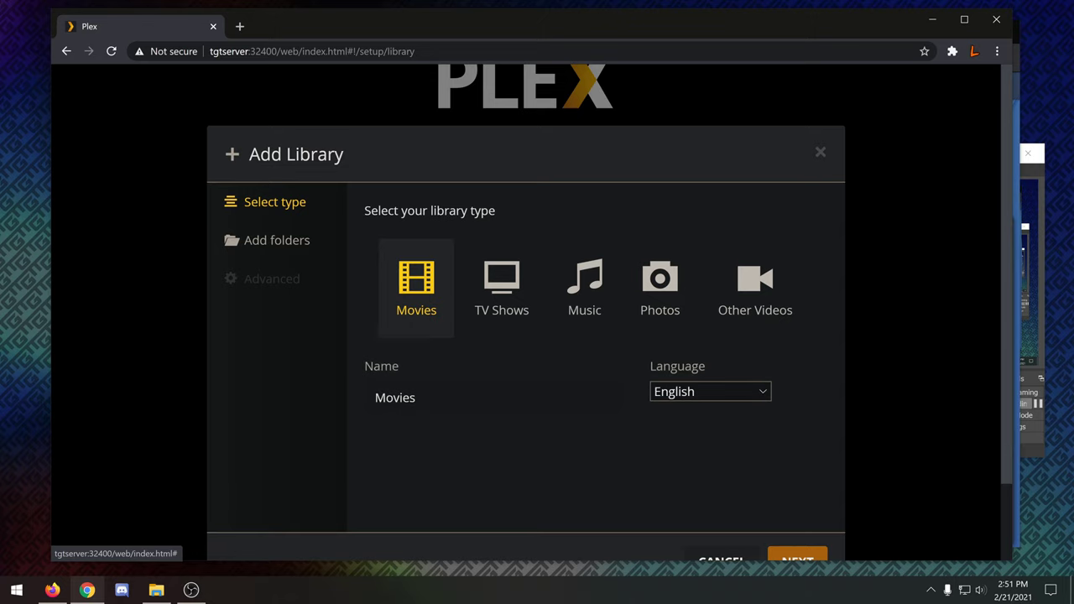
{"action": "scroll", "coordinate": [526, 336], "scroll_direction": "down", "scroll_amount": 2}
{"action": "left_click", "coordinate": [796, 472]}
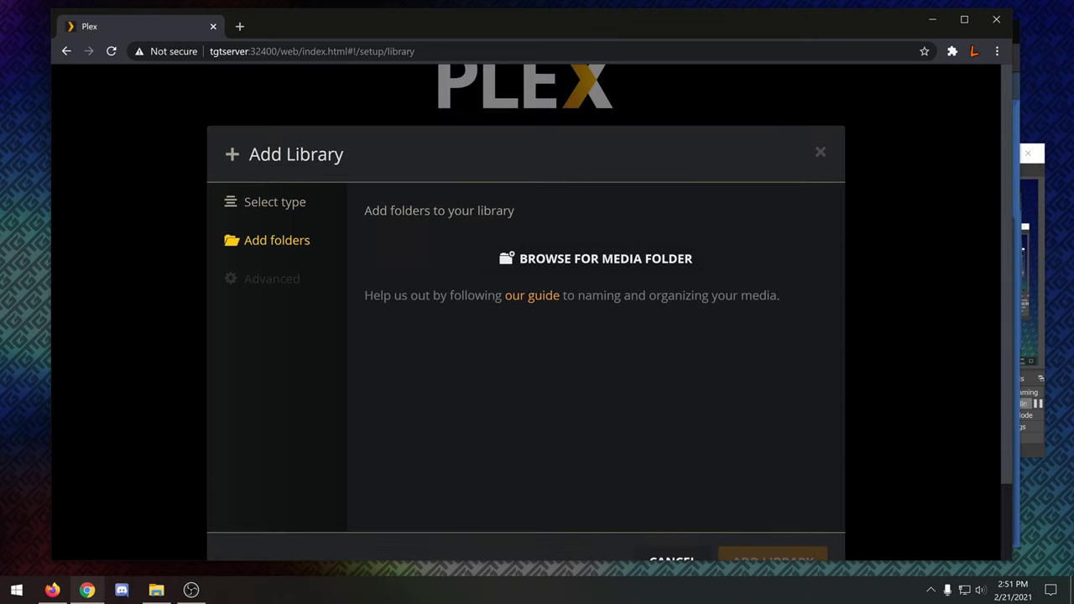
Add the /volume2/Movies folder as the media source and create the Movies library.
{"action": "left_click", "coordinate": [596, 259]}
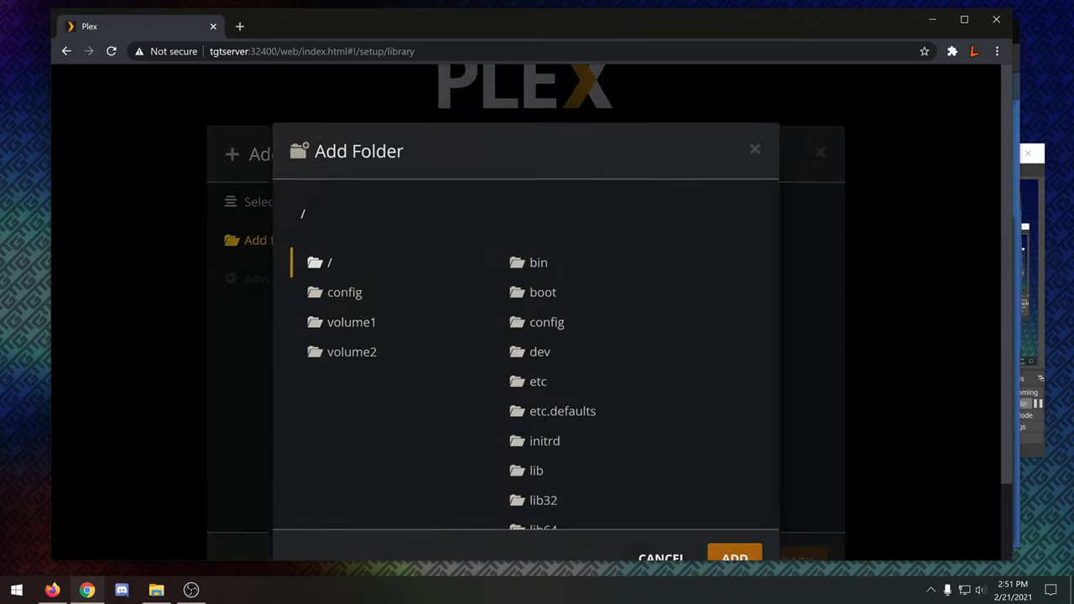
{"action": "left_click", "coordinate": [352, 355]}
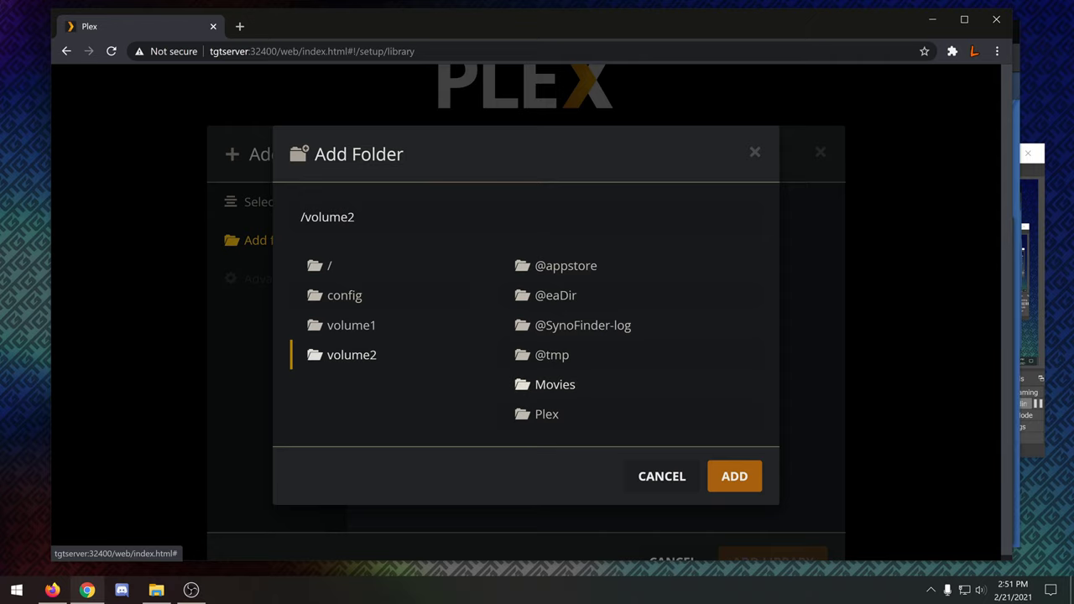
{"action": "left_click", "coordinate": [554, 384]}
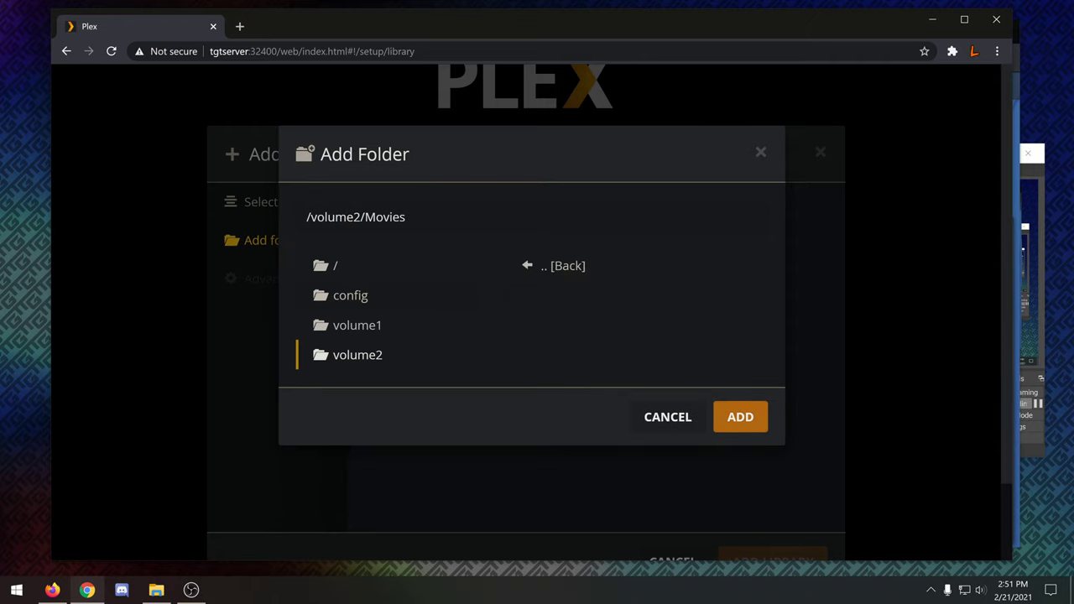
{"action": "left_click", "coordinate": [740, 418]}
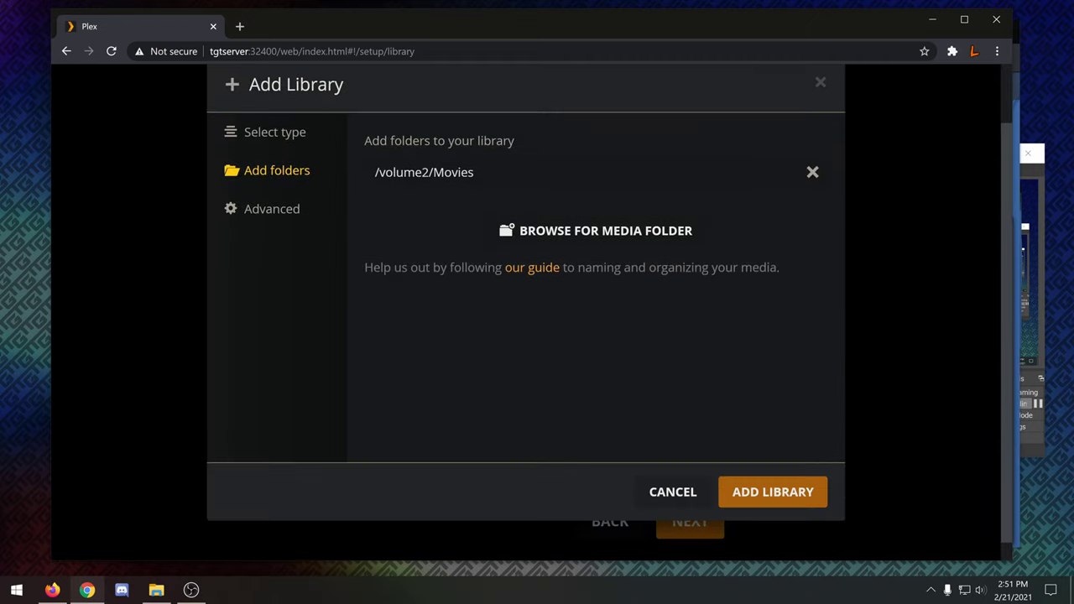
{"action": "left_click", "coordinate": [773, 492]}
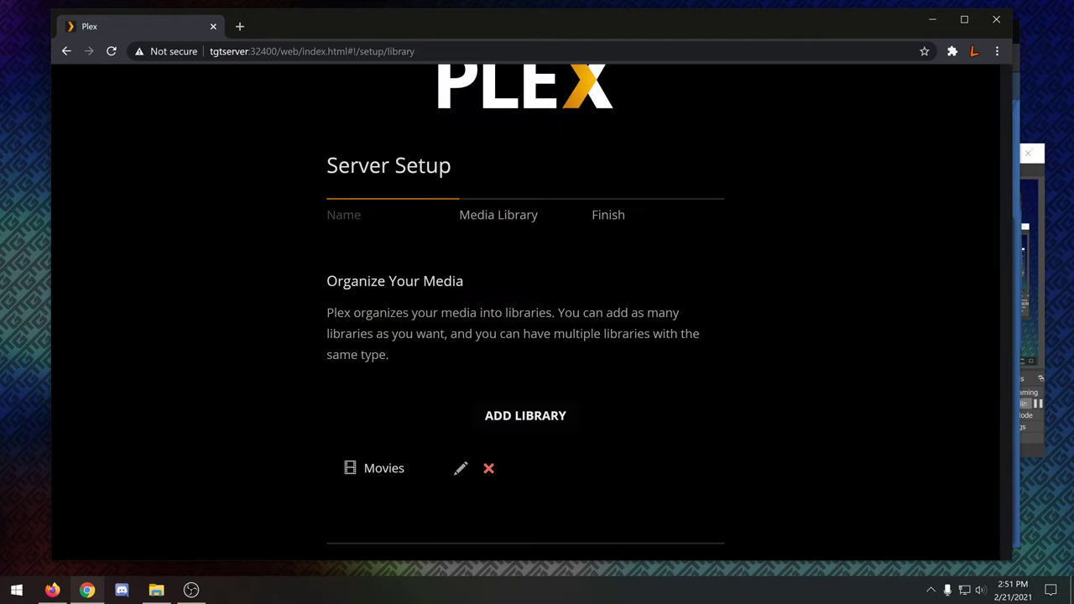
Finish the Plex server setup and open the Movies library under SynologyServer.
{"action": "scroll", "coordinate": [525, 336], "scroll_direction": "down", "scroll_amount": 1}
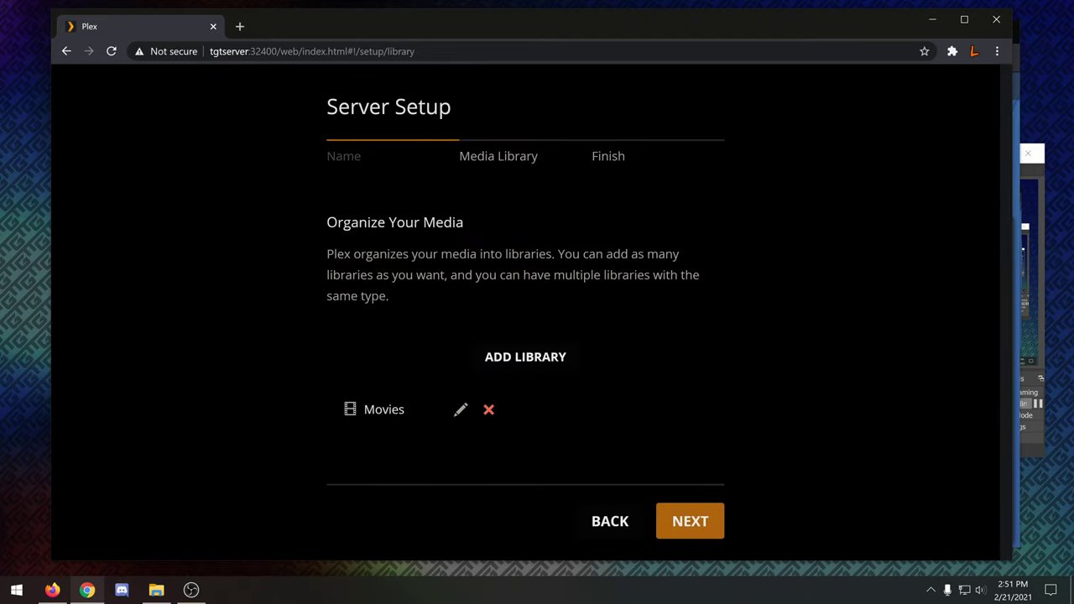
{"action": "left_click", "coordinate": [690, 521]}
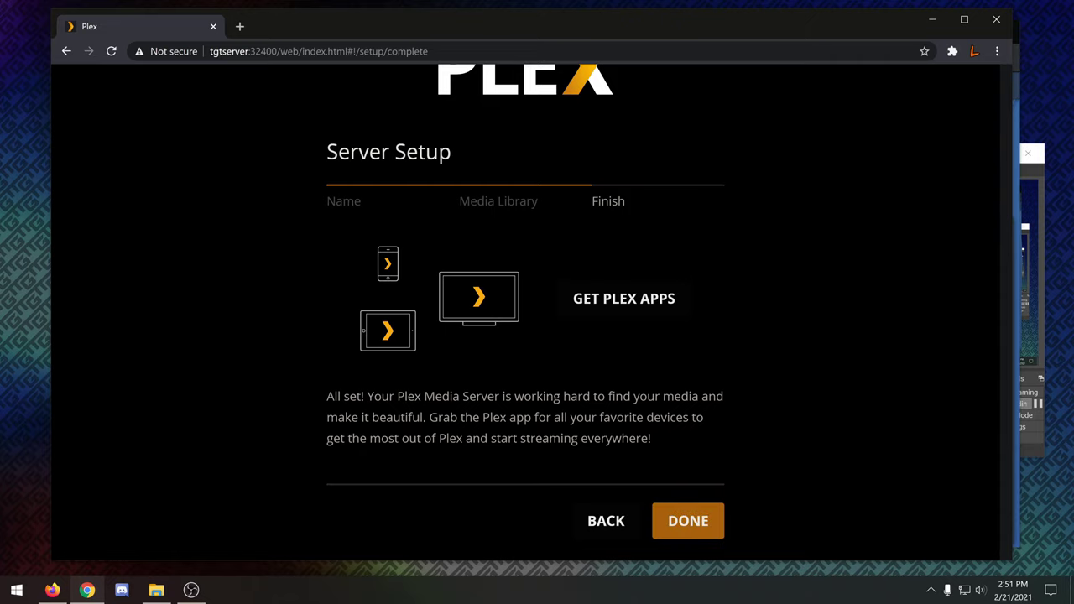
{"action": "left_click", "coordinate": [688, 522]}
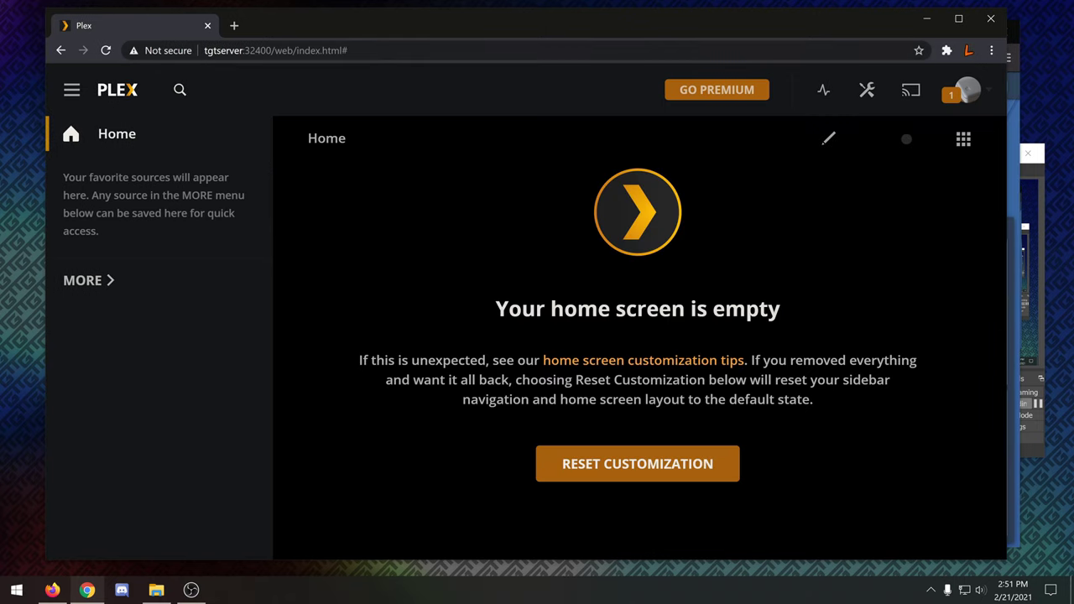
{"action": "left_click", "coordinate": [88, 281]}
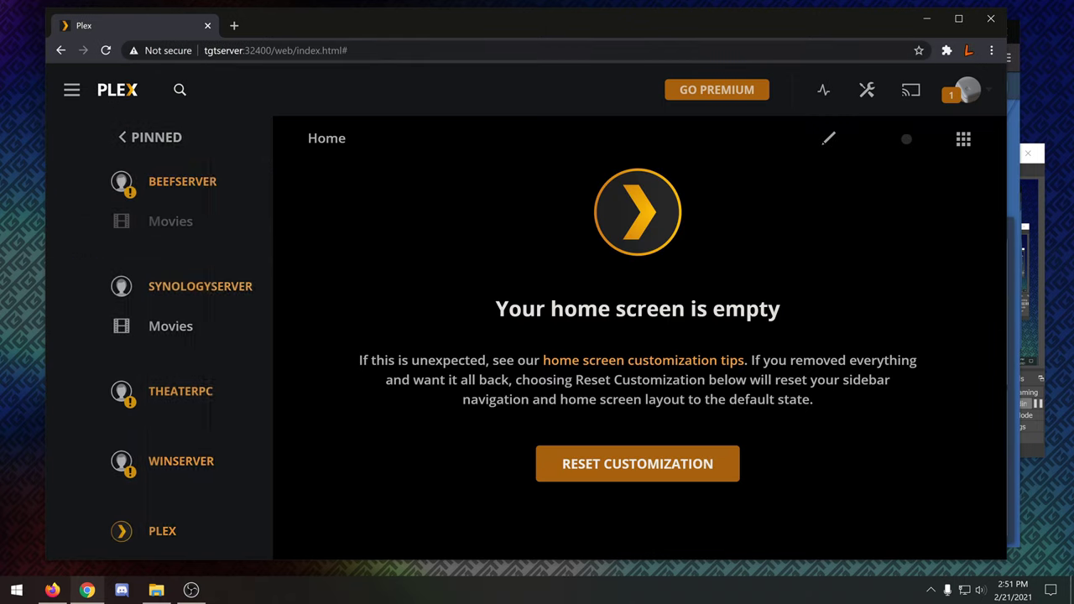
{"action": "left_click", "coordinate": [120, 325]}
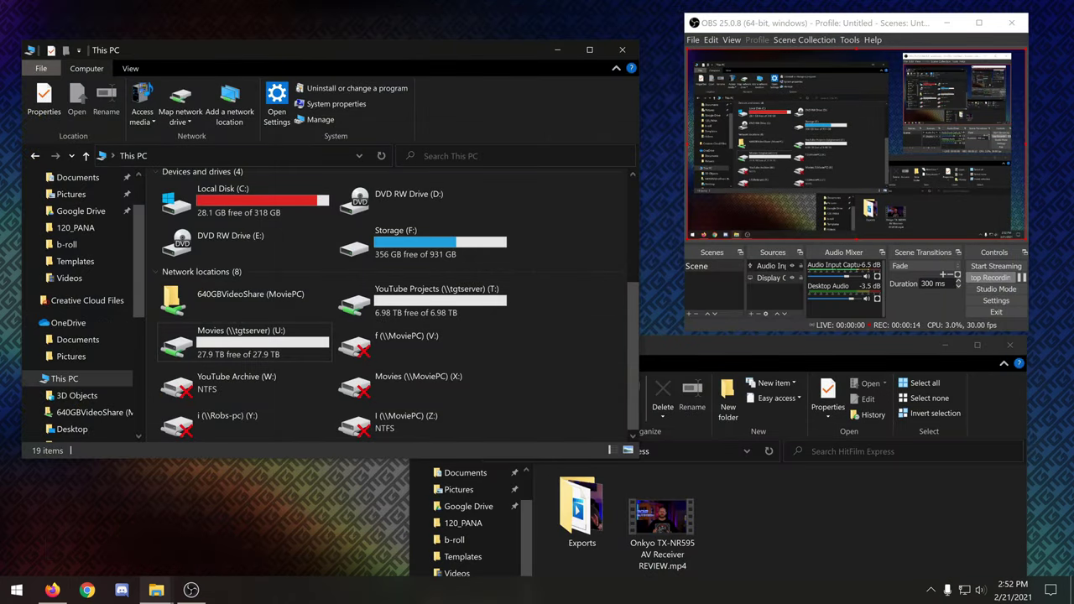
Check the mapped YouTube Projects (T:) and Movies (U:) network drives in File Explorer.
{"action": "left_click", "coordinate": [437, 301]}
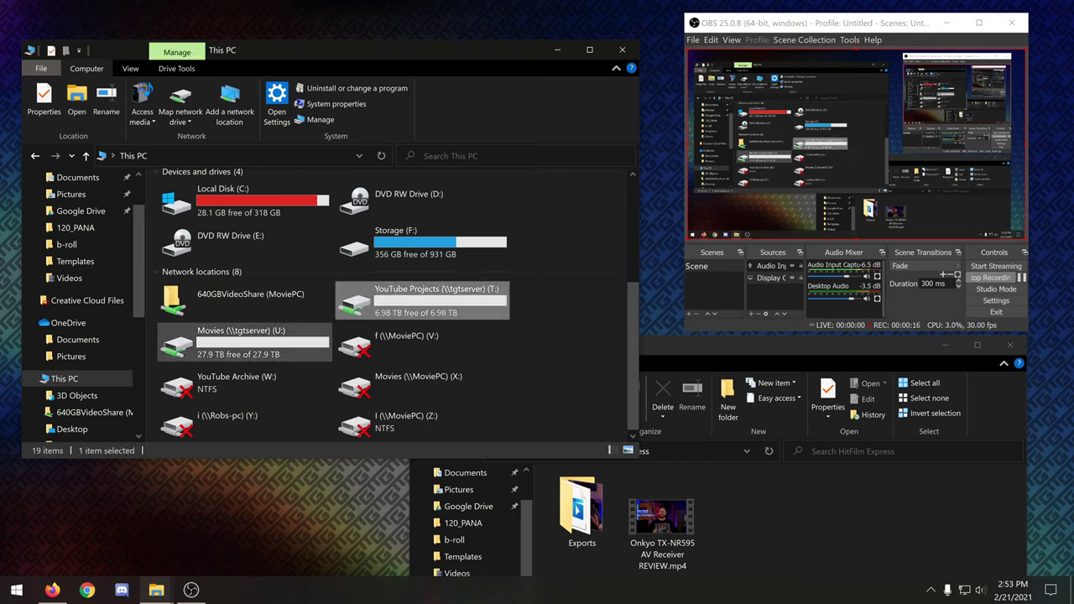
{"action": "left_click", "coordinate": [243, 343]}
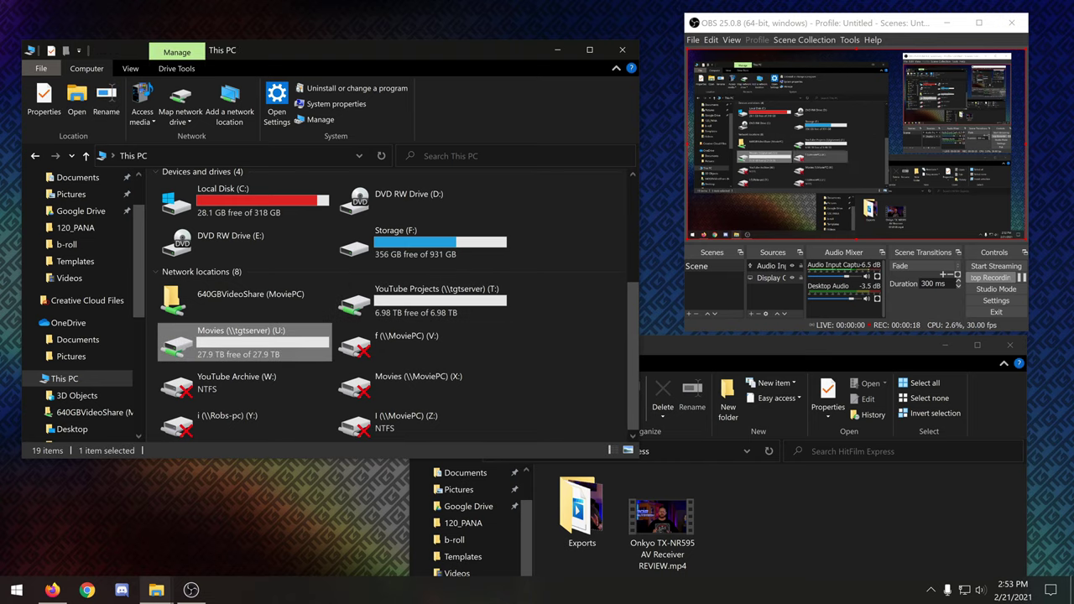
Try to map the network path \\tgtserver\ as drive S: with reconnection at sign-in.
{"action": "right_click", "coordinate": [72, 374]}
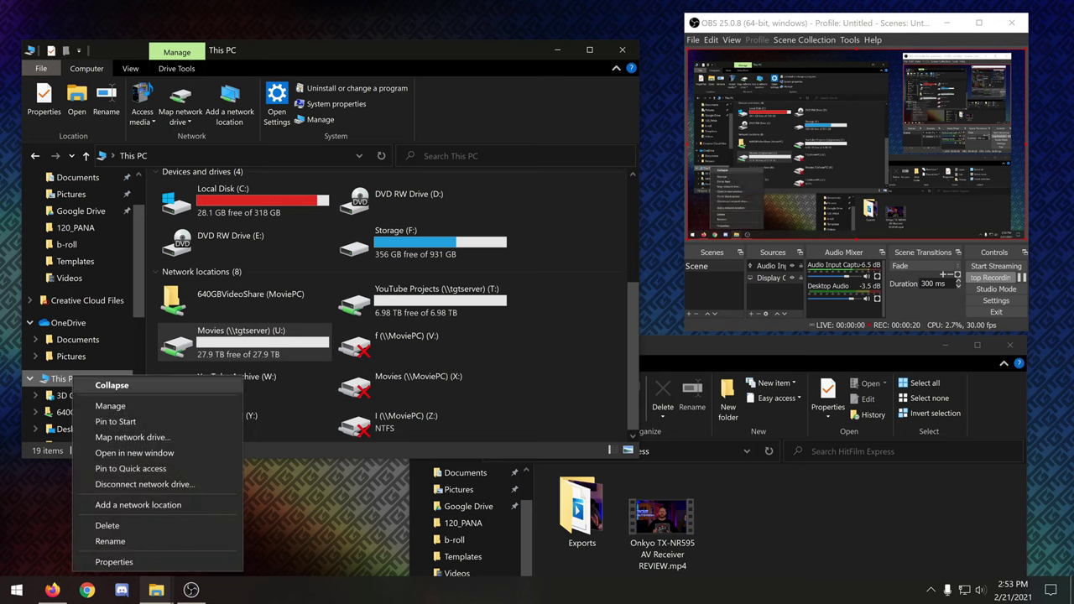
{"action": "left_click", "coordinate": [168, 436]}
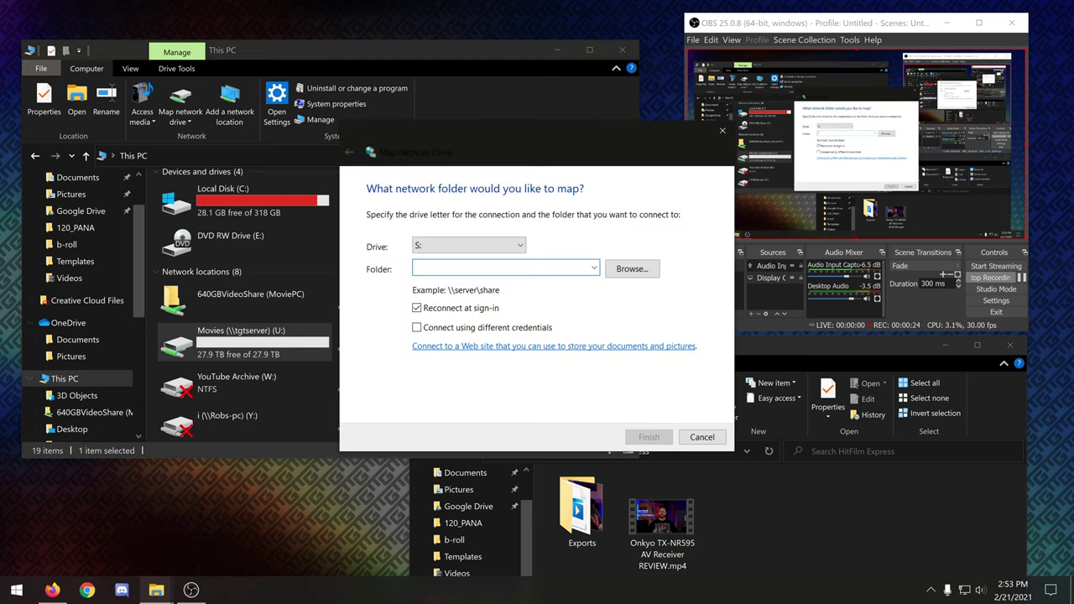
{"action": "type", "text": "\\\\tgtserv"}
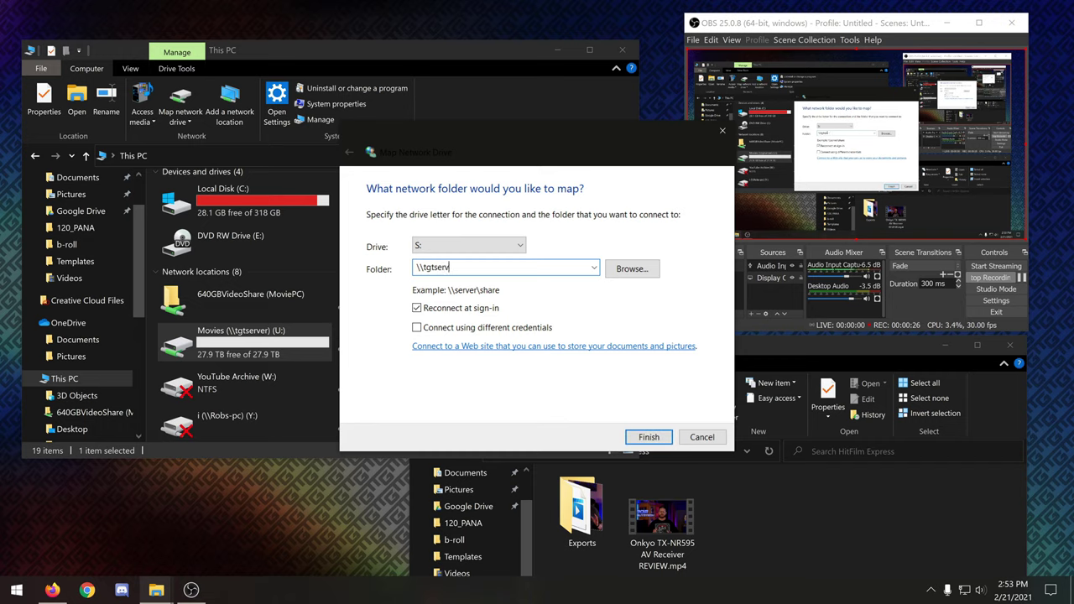
{"action": "type", "text": "er\\"}
{"action": "left_click_drag", "start_coordinate": [446, 128], "coordinate": [551, 329]}
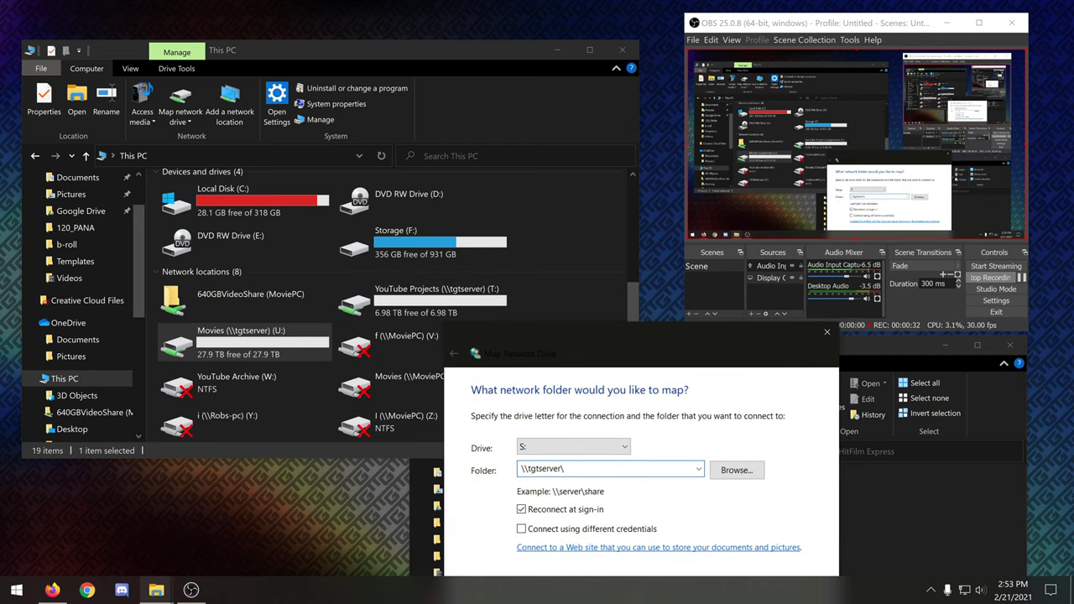
{"action": "left_click_drag", "start_coordinate": [628, 330], "coordinate": [432, 167]}
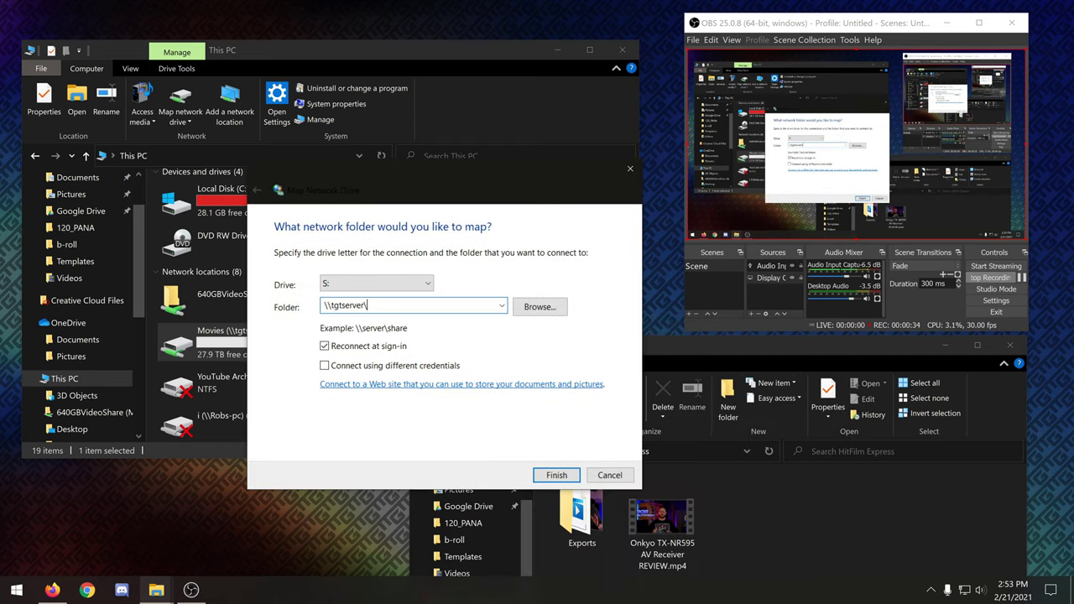
{"action": "left_click", "coordinate": [557, 475]}
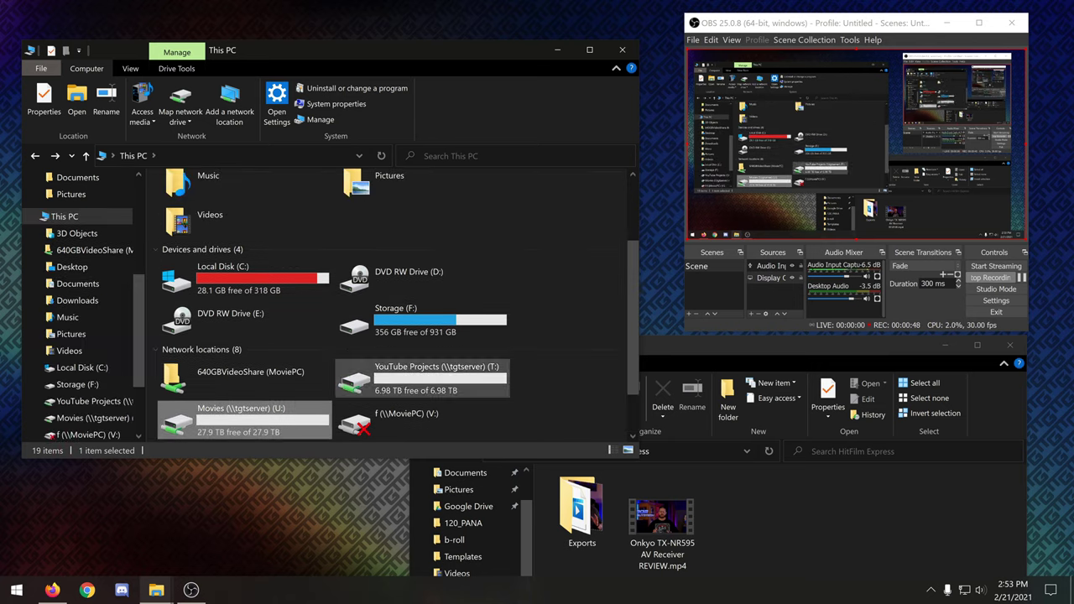
Copy "Onkyo TX-NR595 AV Receiver REVIEW.mp4" from the HitFilm Express folder to the YouTube Projects (T:) drive.
{"action": "left_click", "coordinate": [662, 519]}
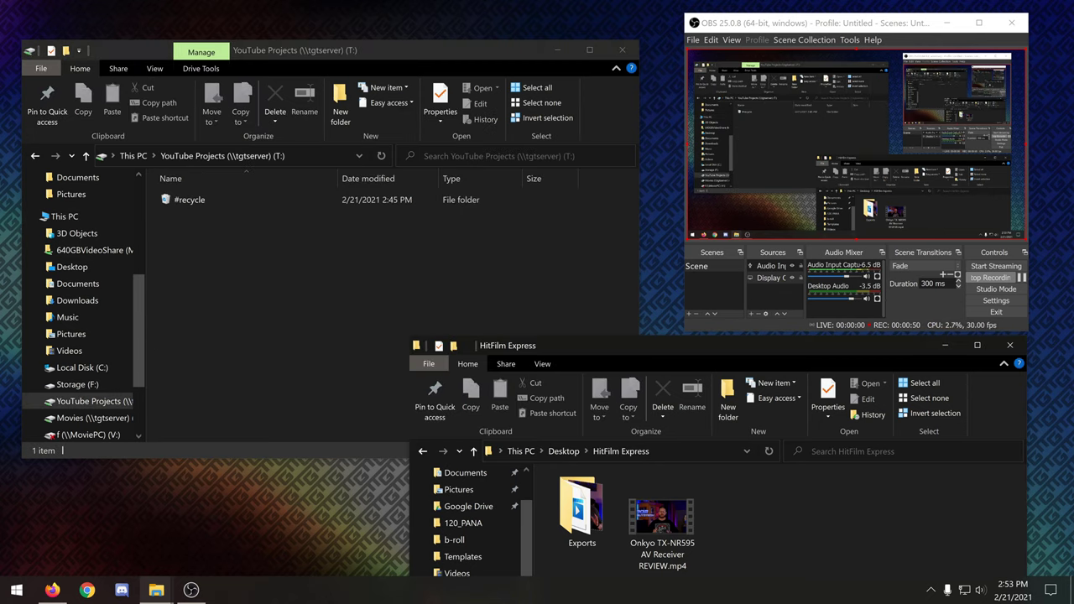
{"action": "left_click", "coordinate": [663, 519]}
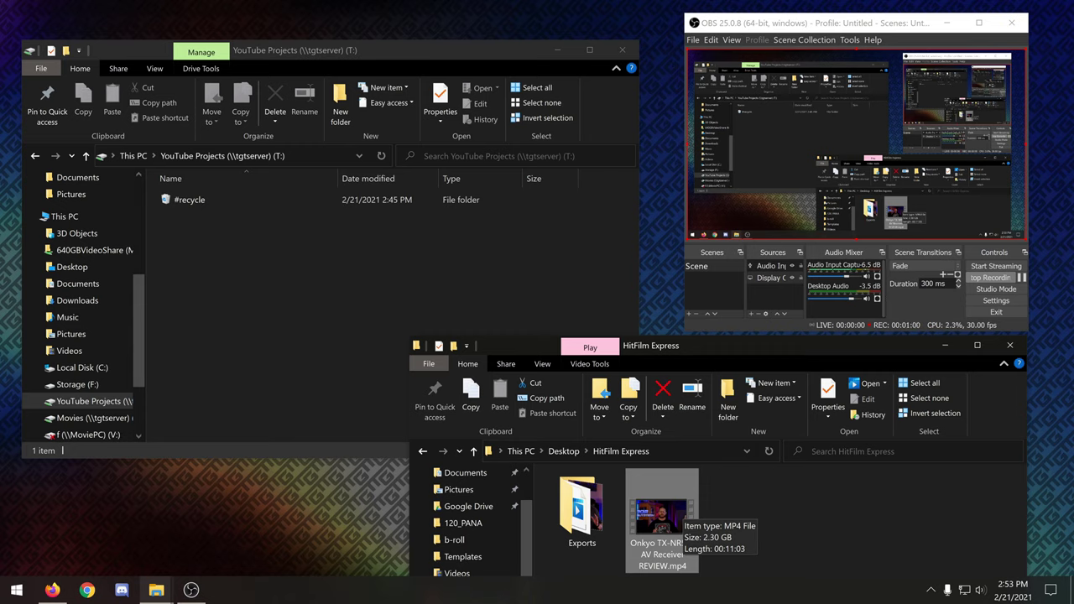
{"action": "left_click_drag", "start_coordinate": [671, 508], "coordinate": [225, 295]}
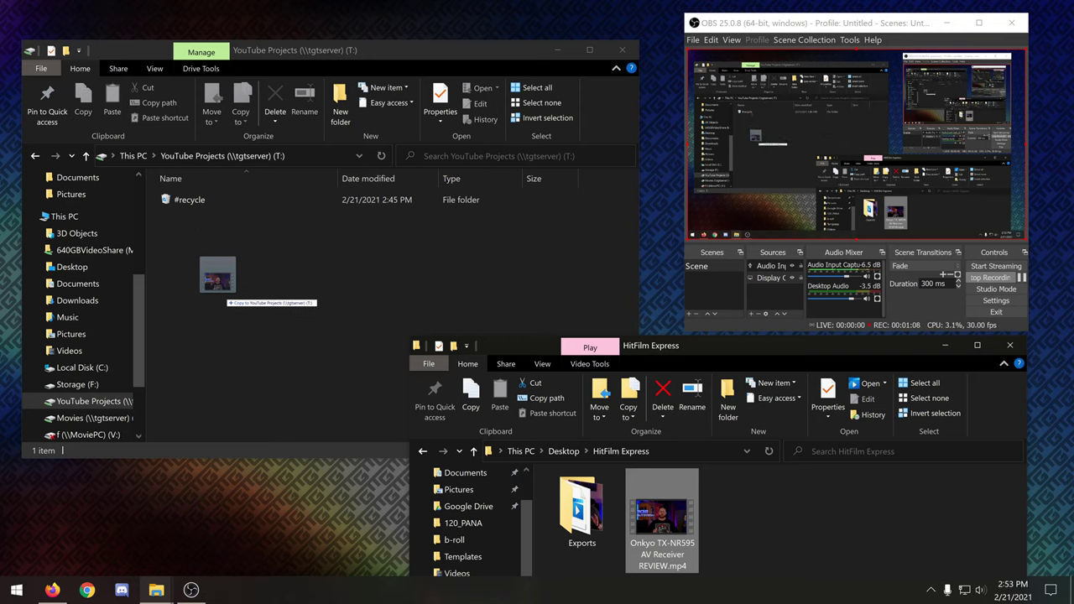
{"action": "left_click_drag", "start_coordinate": [226, 295], "coordinate": [226, 295]}
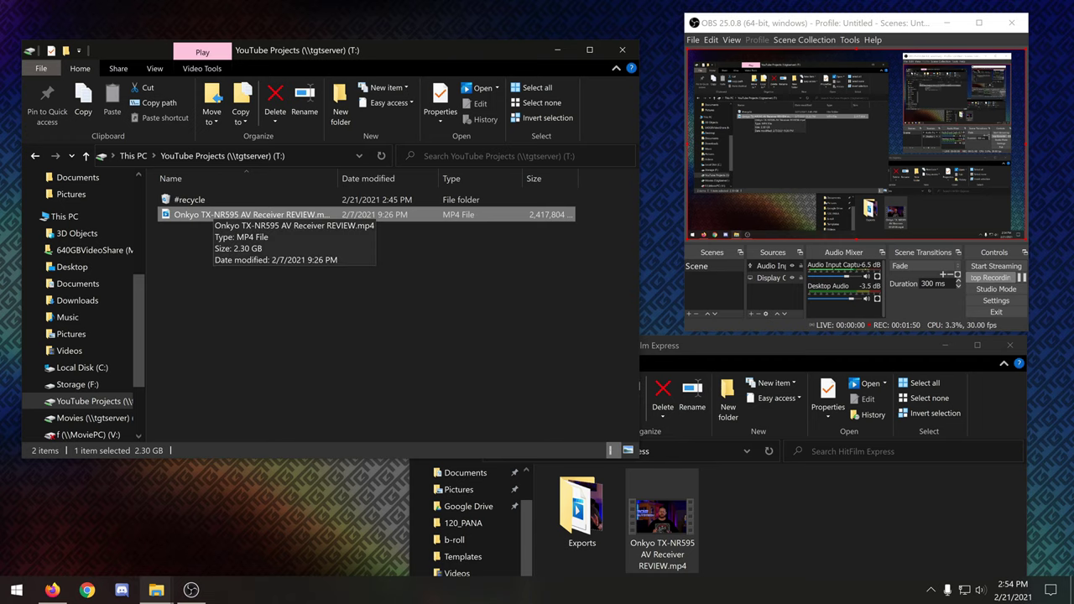
Copy the Onkyo review video from the YouTube Projects drive back to the HitFilm Express folder, replacing the existing file.
{"action": "left_click_drag", "start_coordinate": [218, 214], "coordinate": [819, 533]}
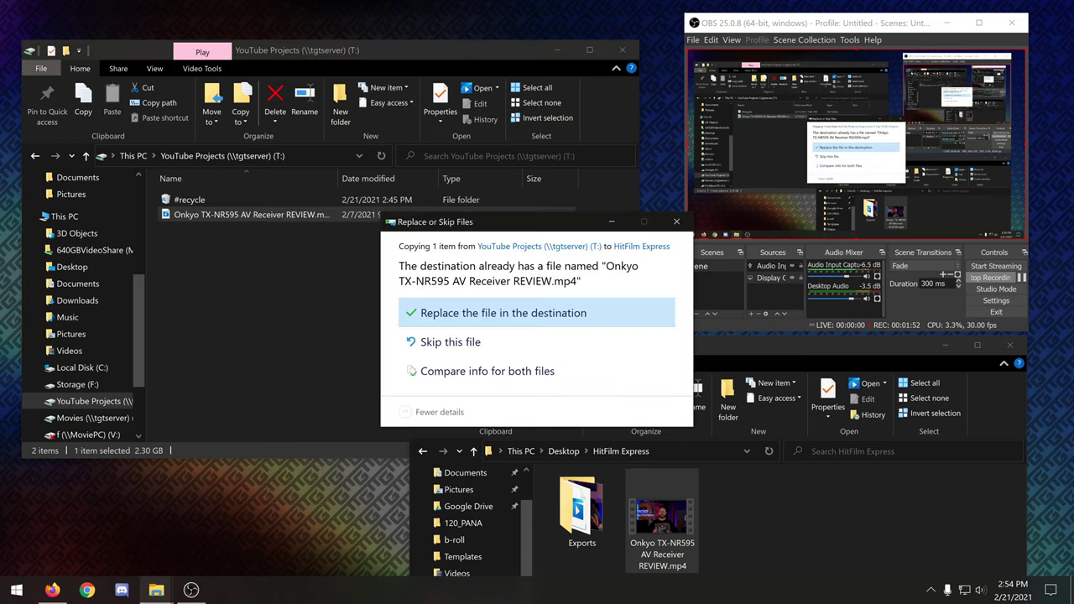
{"action": "left_click", "coordinate": [503, 313]}
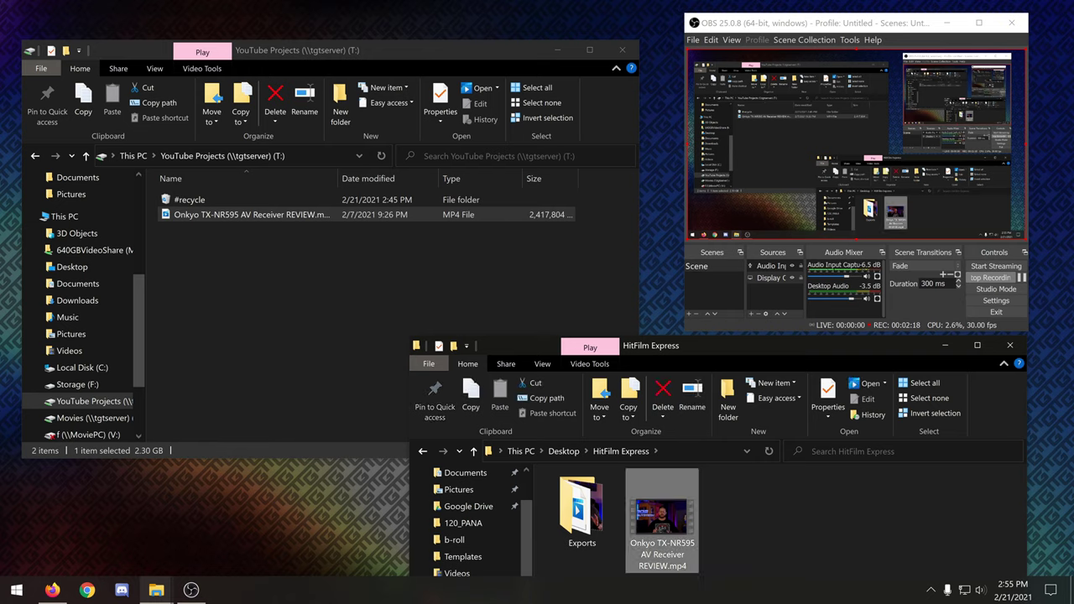
Delete the Onkyo review video from the YouTube Projects (T:) drive and confirm the deletion.
{"action": "left_click", "coordinate": [251, 215]}
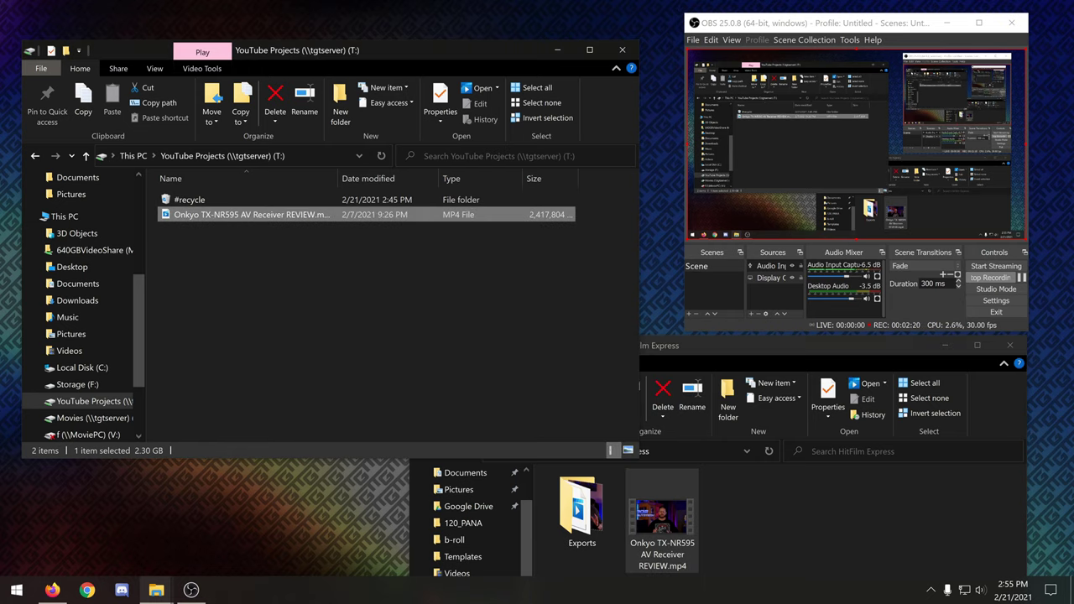
{"action": "key", "text": "alt+Tab"}
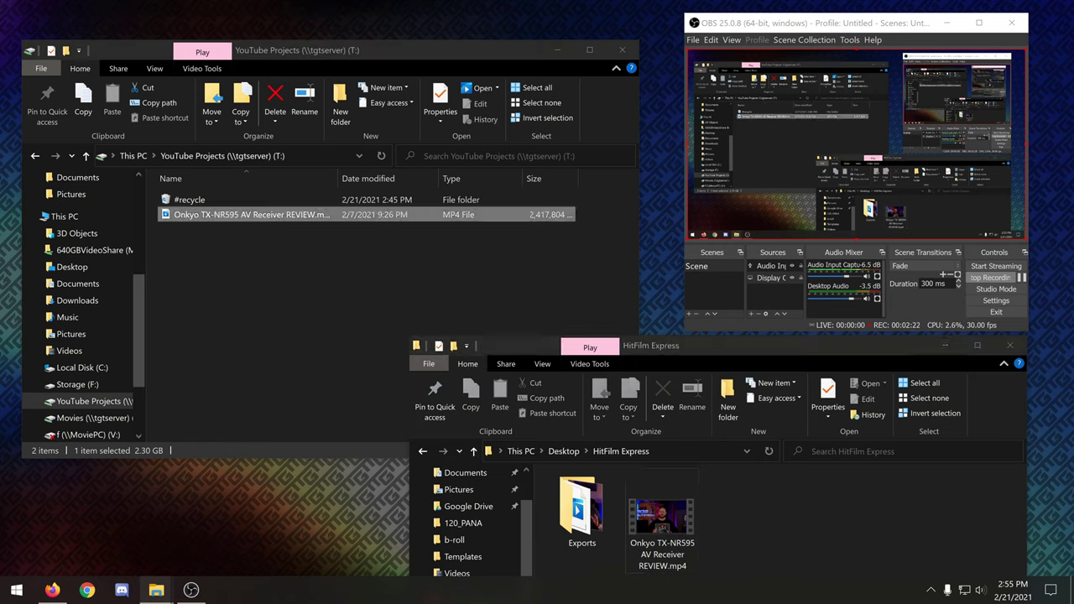
{"action": "key", "text": "alt+Tab"}
{"action": "key", "text": "Delete"}
{"action": "key", "text": "Return"}
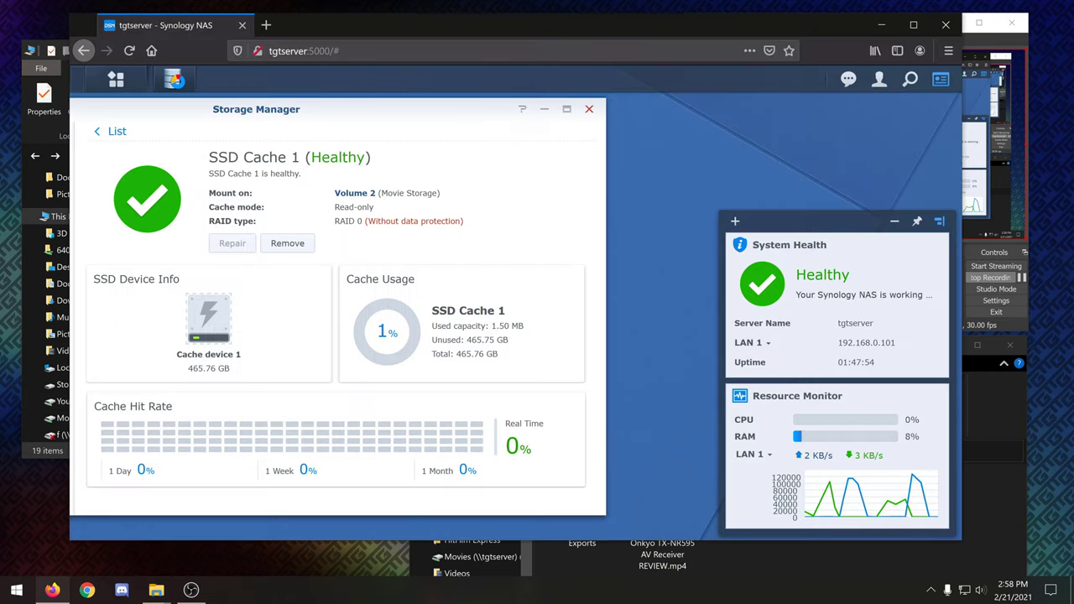
Close the Storage Manager window showing the SSD Cache 1 details on the Synology NAS.
{"action": "left_click", "coordinate": [590, 110]}
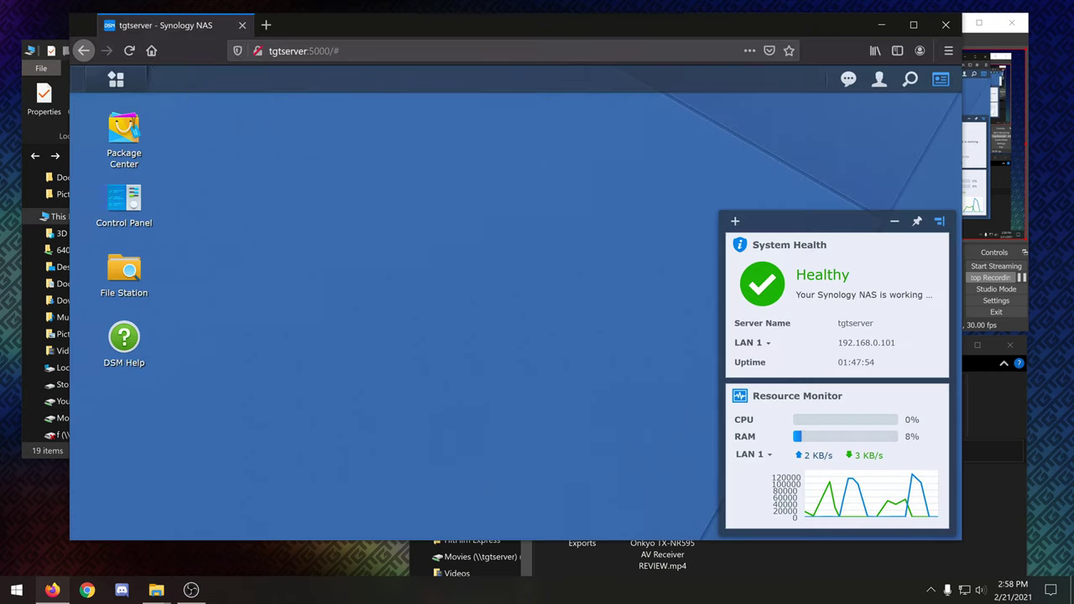